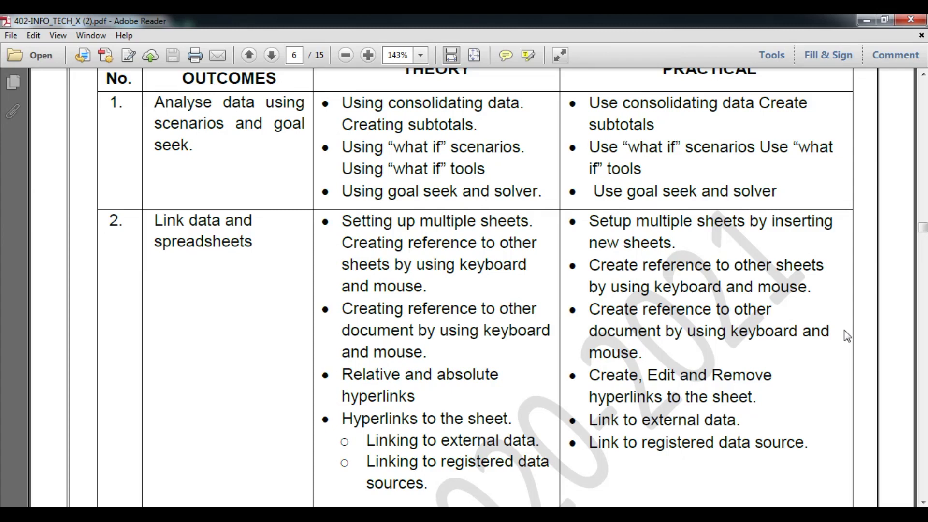
# Review the hyperlink topics in the syllabus PDF and the relative and absolute hyperlinks section of Linking Calc Data, then minimise both documents
pyautogui.scroll(1, 847, 336)
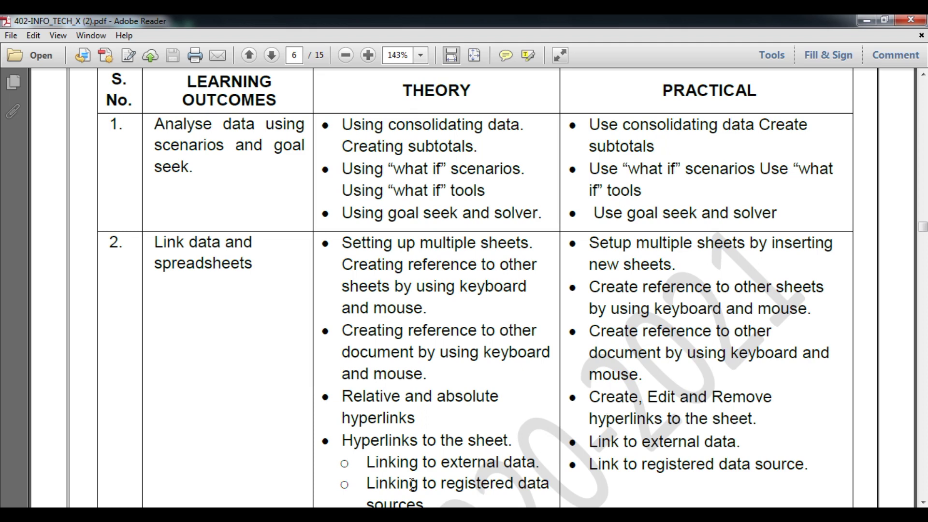
pyautogui.moveTo(355, 514)
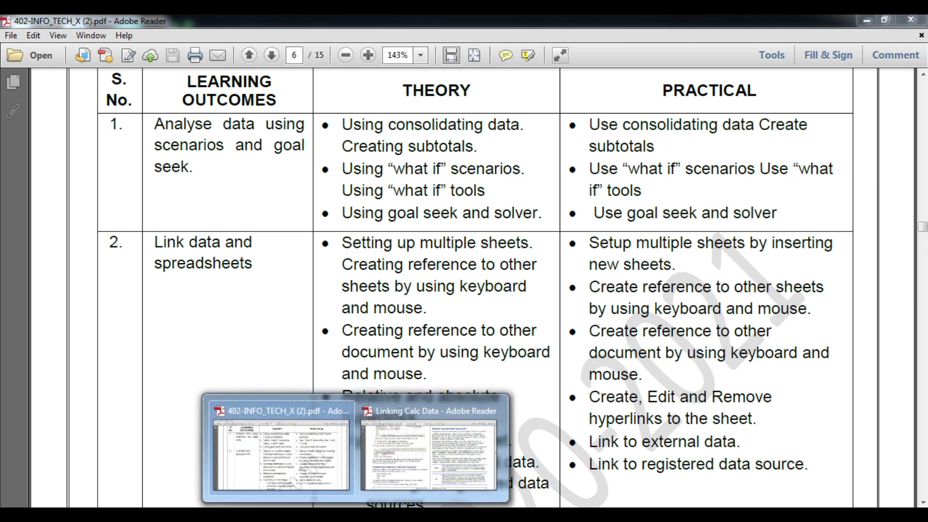
pyautogui.click(411, 474)
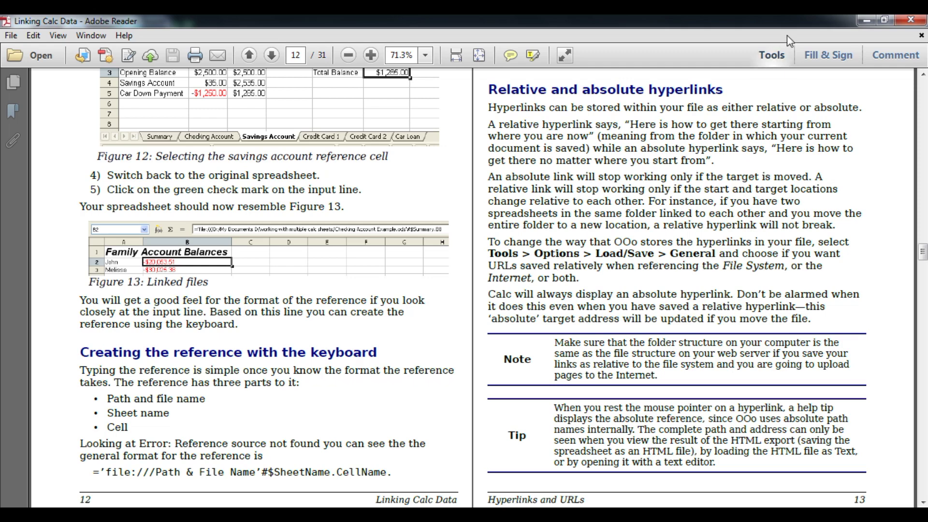
pyautogui.click(866, 22)
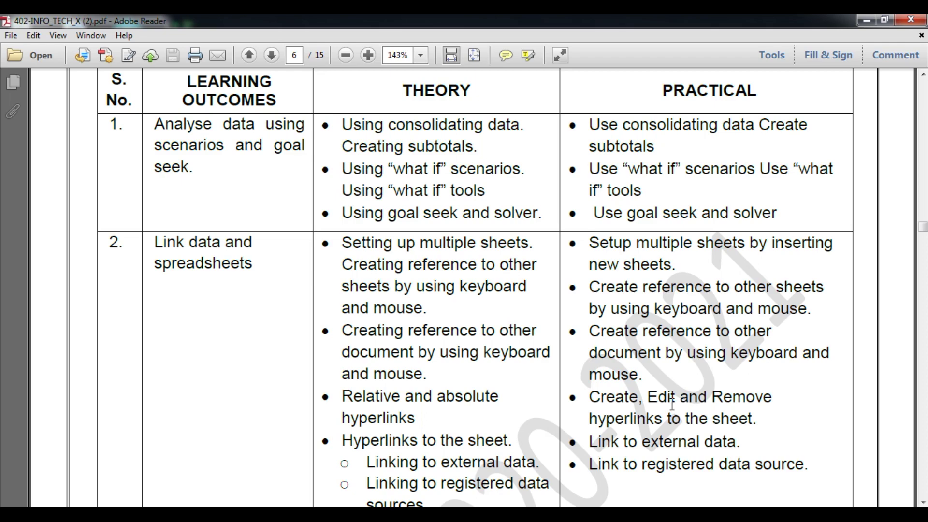
pyautogui.click(864, 20)
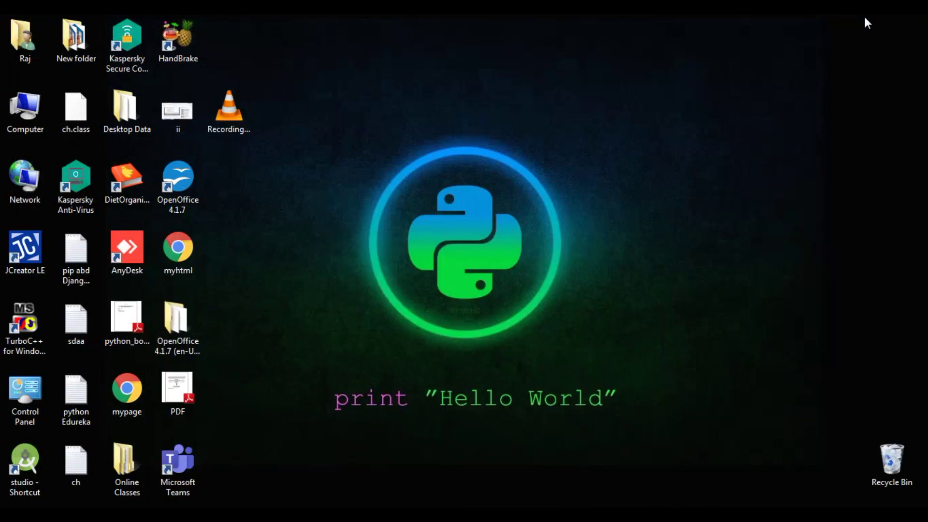
# Start OpenOffice from the desktop and create a new blank spreadsheet
pyautogui.click(179, 178)
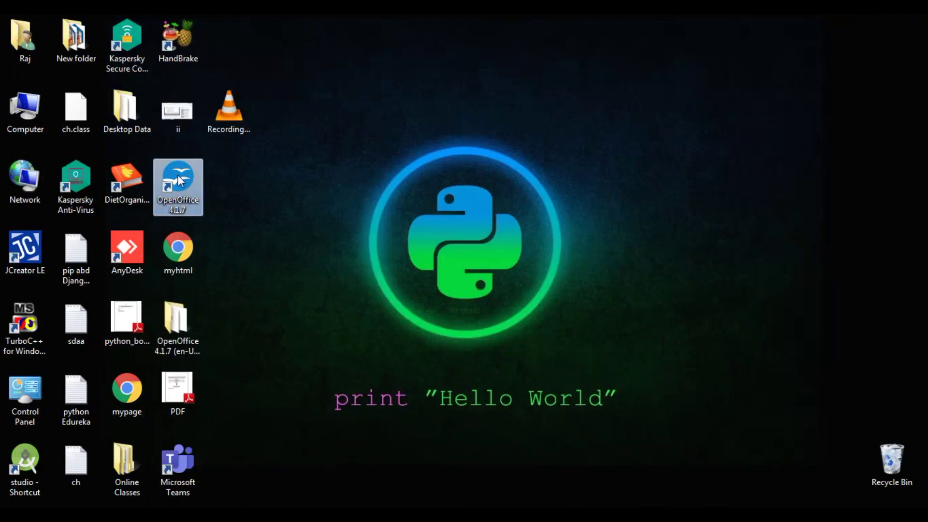
pyautogui.doubleClick(178, 176)
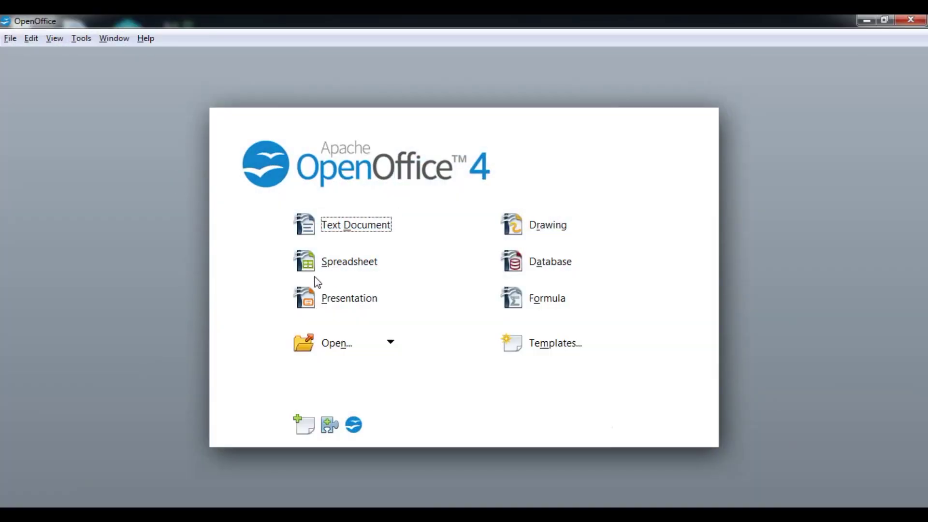
pyautogui.click(307, 269)
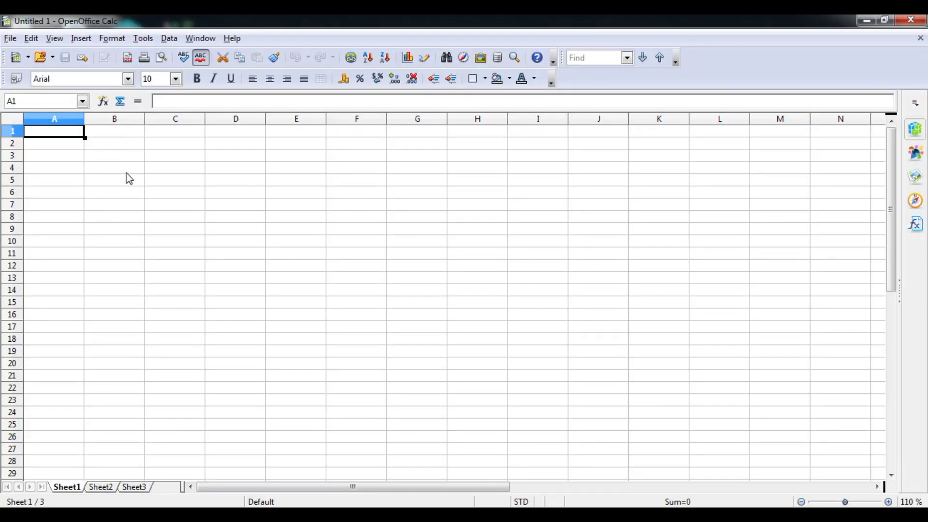
pyautogui.click(111, 180)
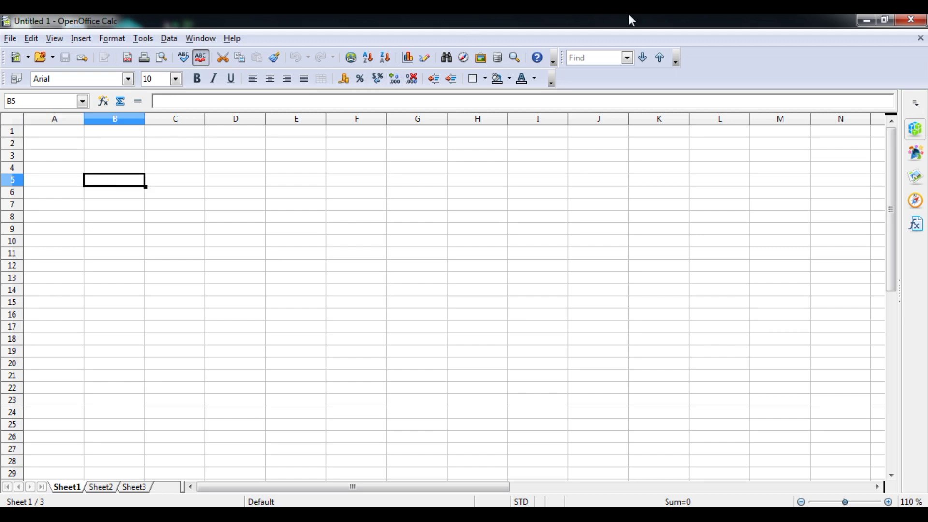
# Set the spreadsheet aside and browse drive F: to the Work folder inside Online Classes, X (Tenth)
pyautogui.click(864, 23)
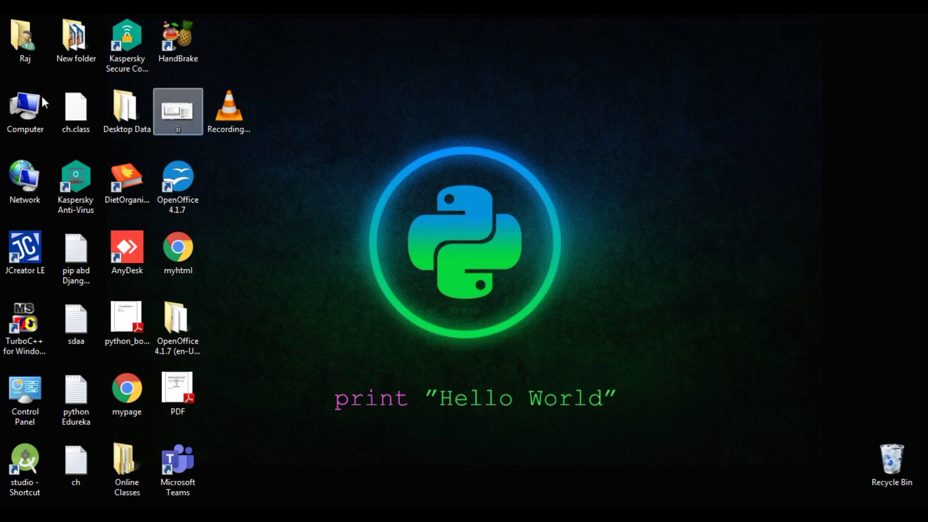
pyautogui.doubleClick(25, 110)
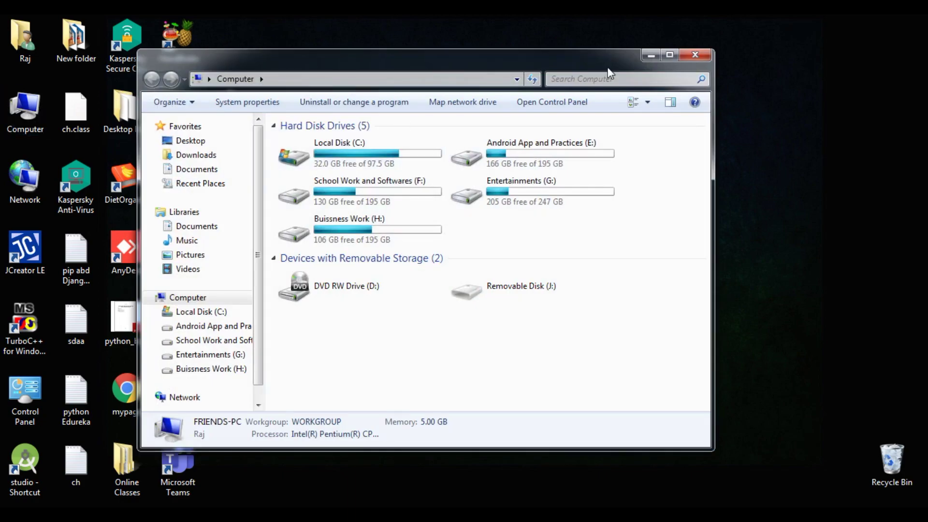
pyautogui.click(668, 54)
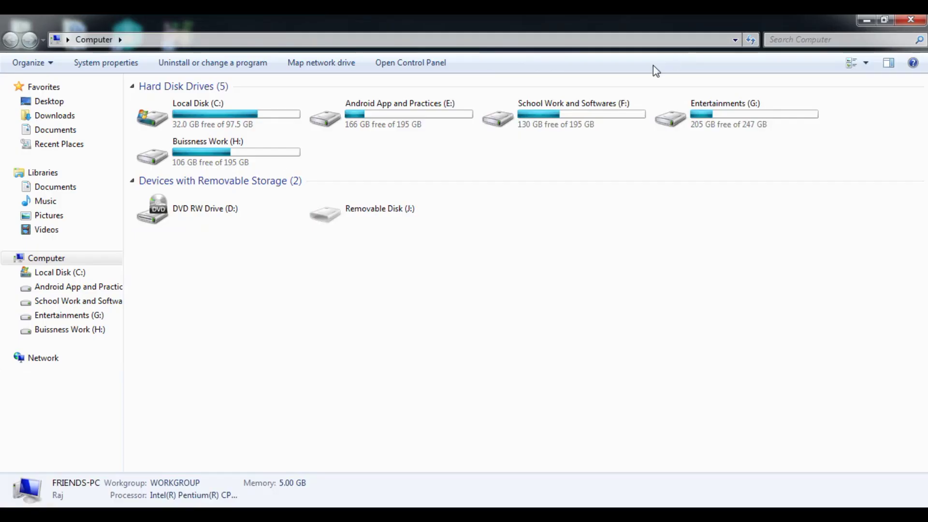
pyautogui.doubleClick(563, 118)
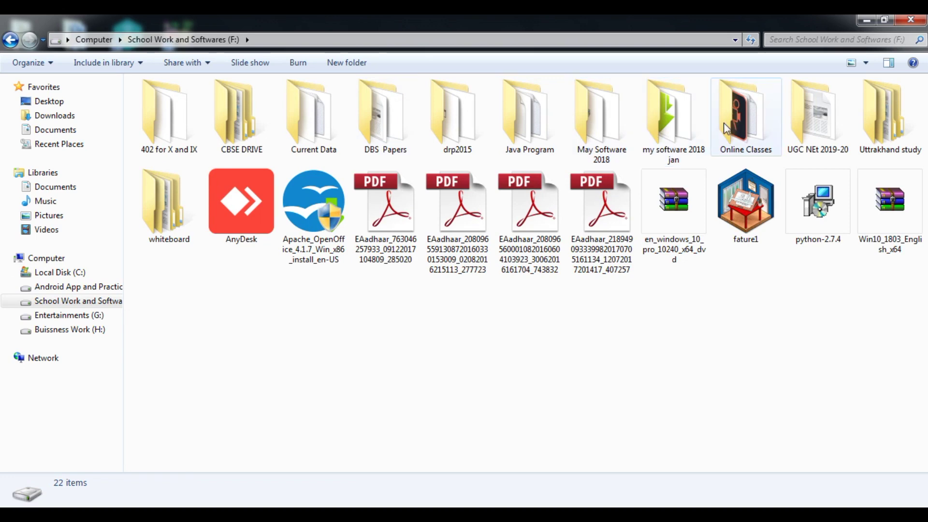
pyautogui.doubleClick(724, 124)
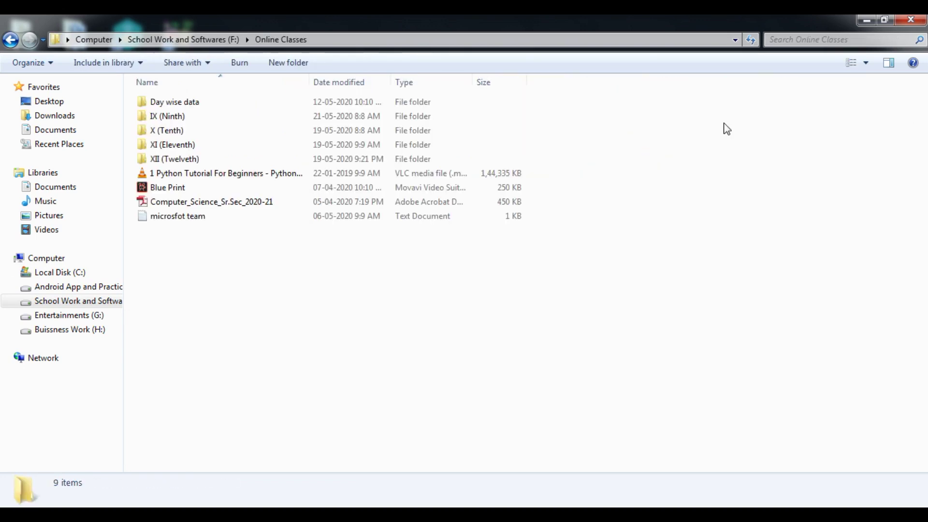
pyautogui.doubleClick(283, 130)
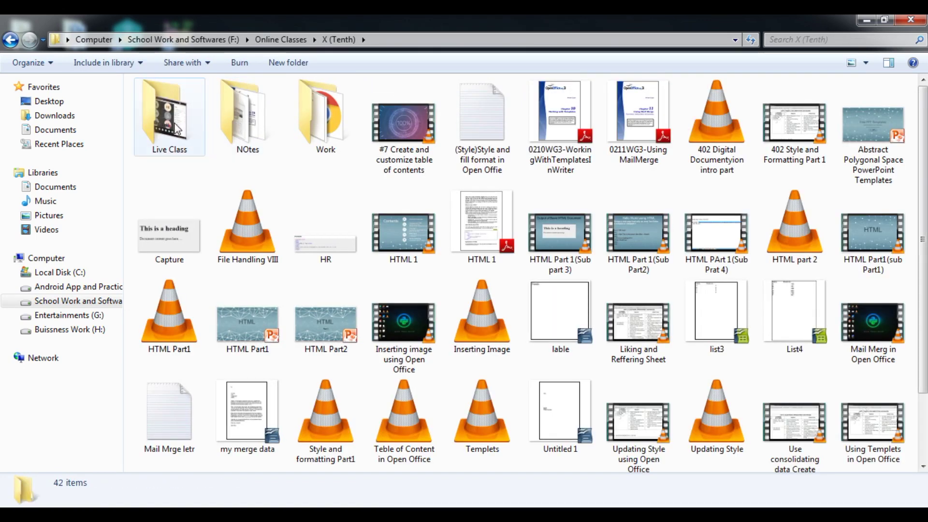
pyautogui.doubleClick(311, 117)
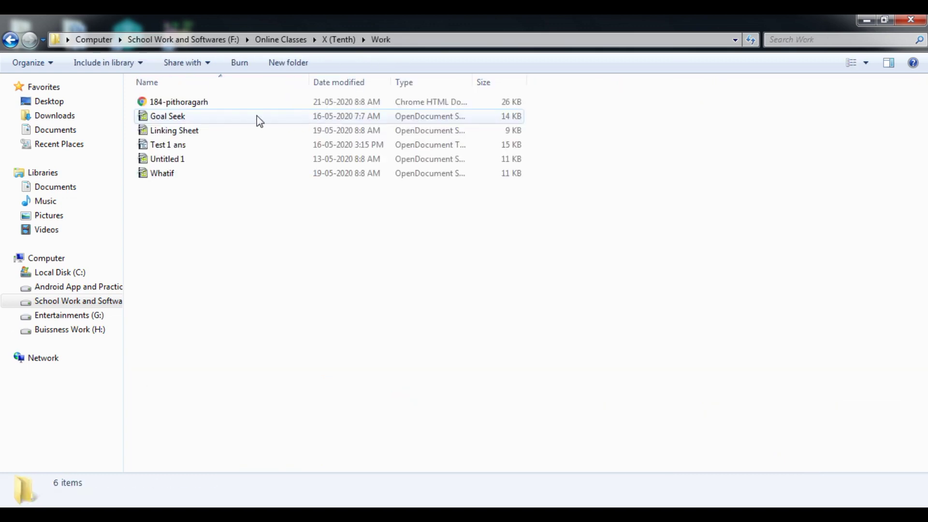
# View the saved web page 184-pithoragarh in the browser and close it
pyautogui.doubleClick(230, 102)
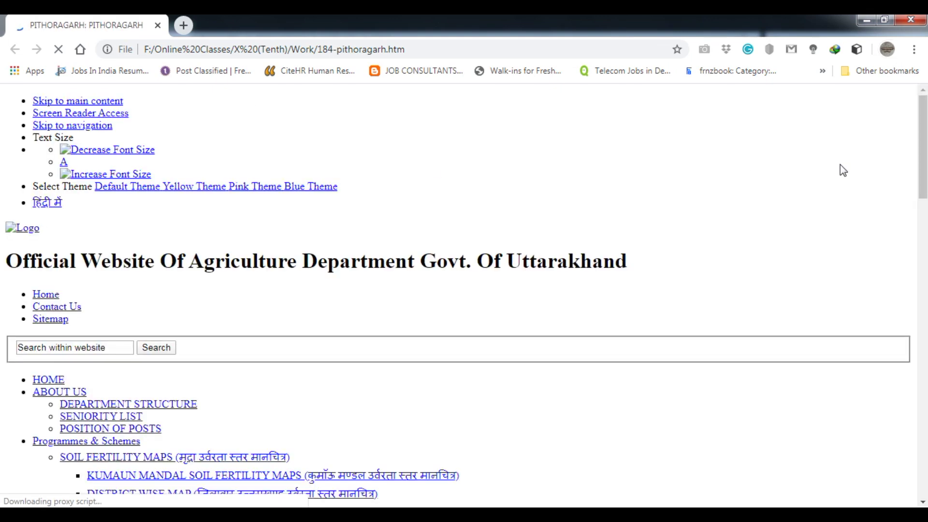
pyautogui.moveTo(921, 303); pyautogui.dragTo(921, 157)
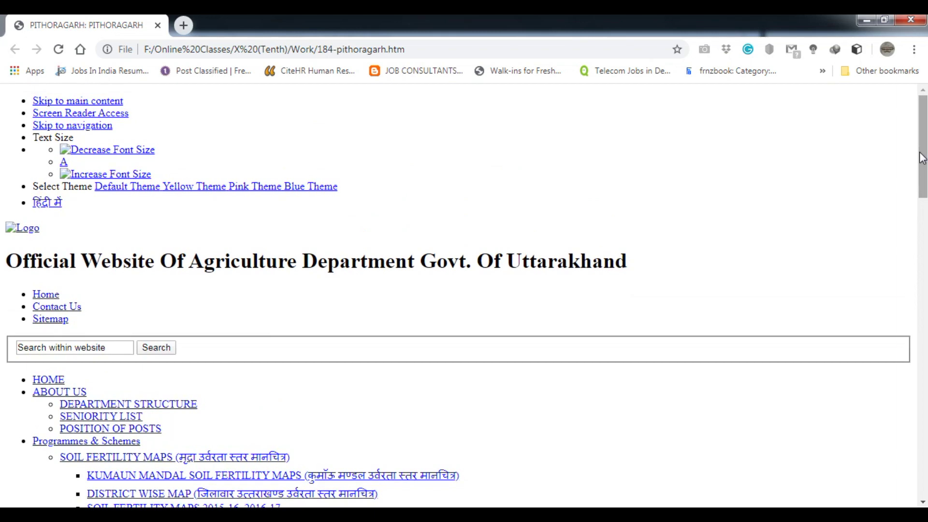
pyautogui.click(910, 20)
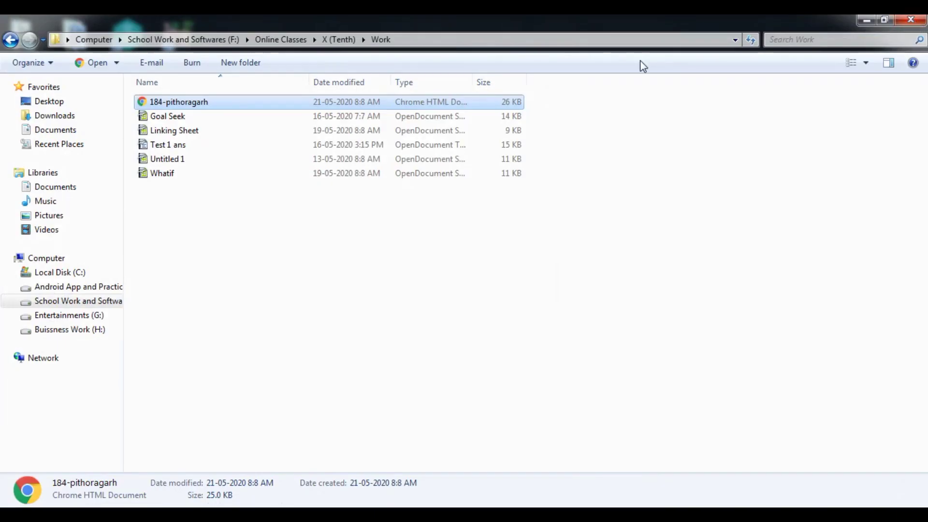
# Reopen the 184-pithoragarh page, copy its full file address, and close the browser
pyautogui.doubleClick(437, 103)
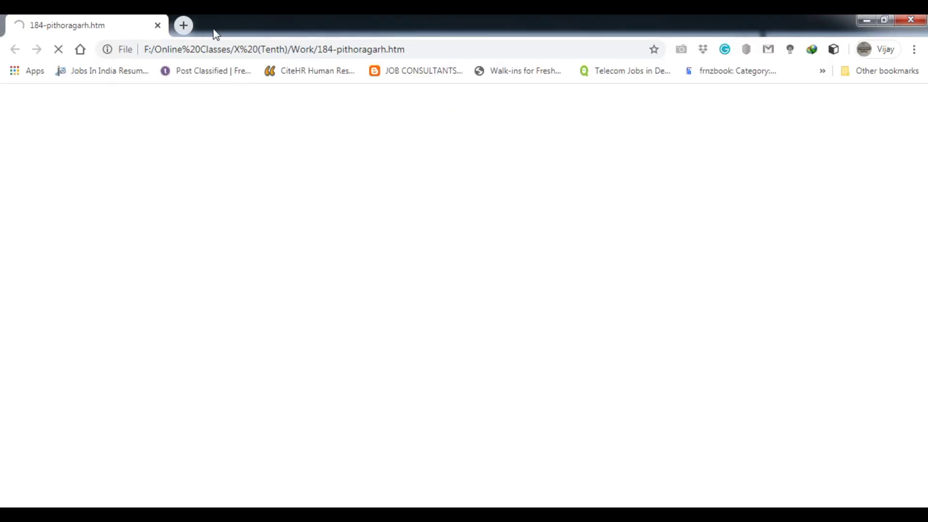
pyautogui.moveTo(148, 49); pyautogui.dragTo(418, 43)
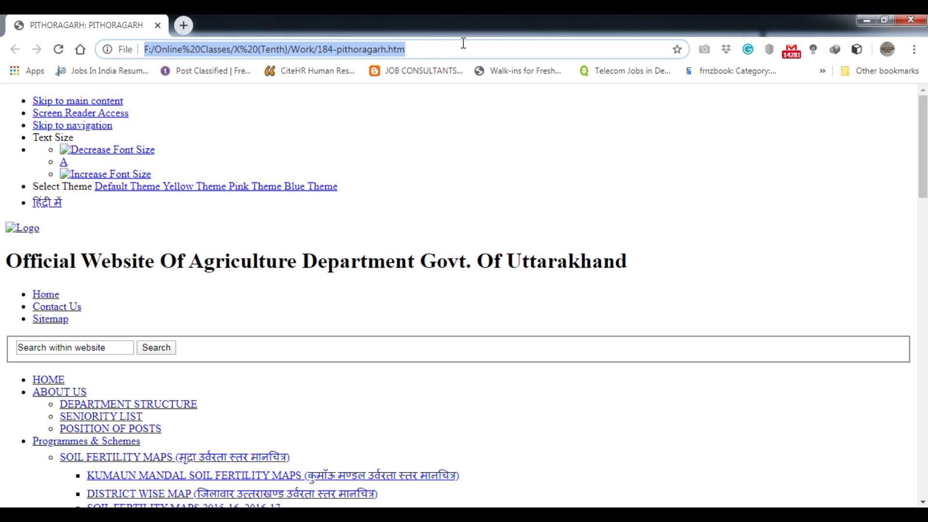
pyautogui.click(911, 20)
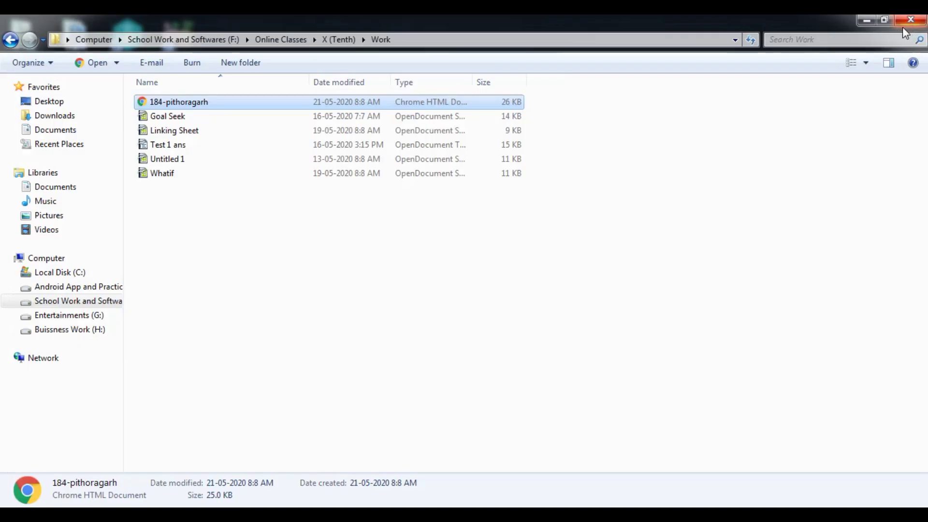
# Switch to the untitled spreadsheet in OpenOffice Calc and enter "internet" in cell B2
pyautogui.hotkey('alt', 'Tab')
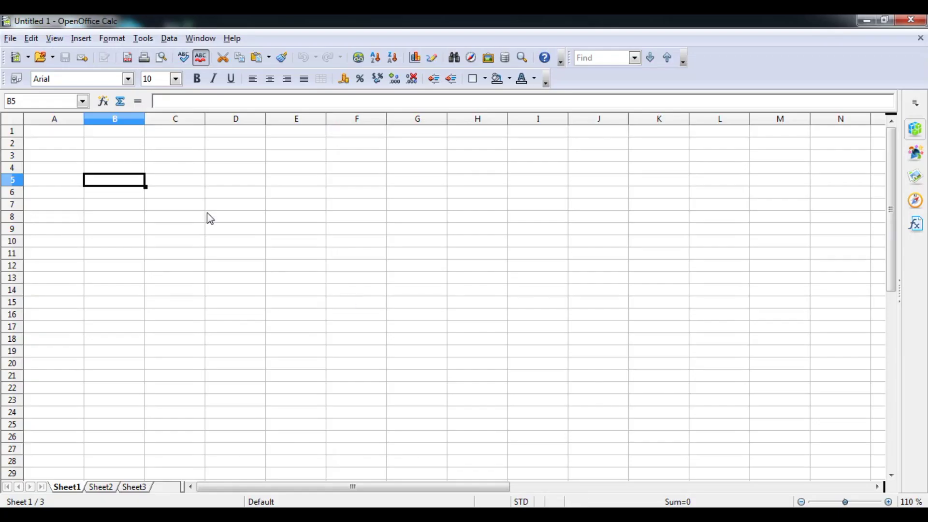
pyautogui.click(118, 145)
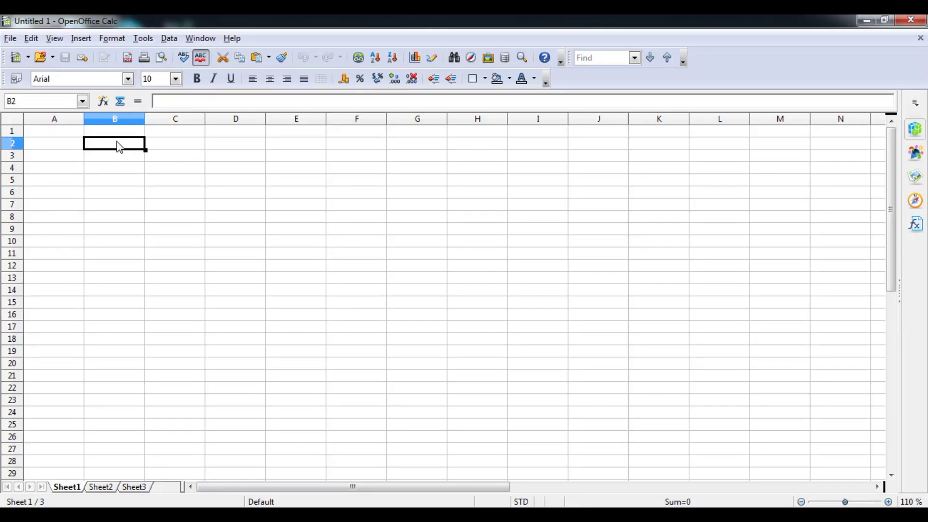
pyautogui.write('inte')
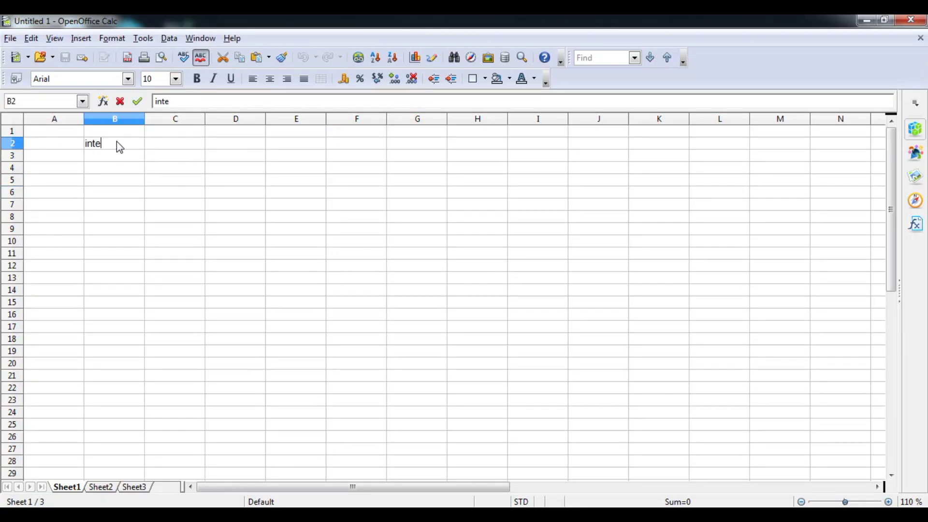
pyautogui.write('rnent')
pyautogui.press('BackSpace')
pyautogui.press('BackSpace')
pyautogui.press('BackSpace')
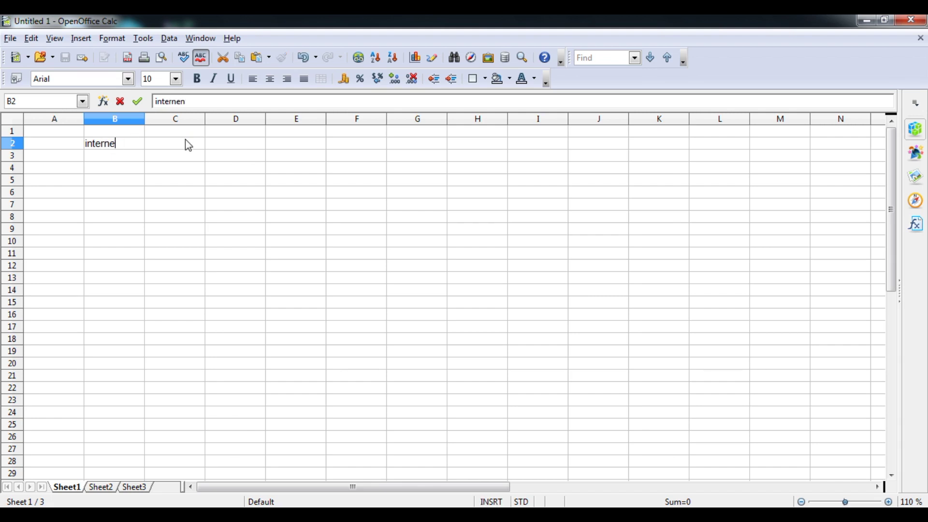
pyautogui.write('et')
pyautogui.press('Return')
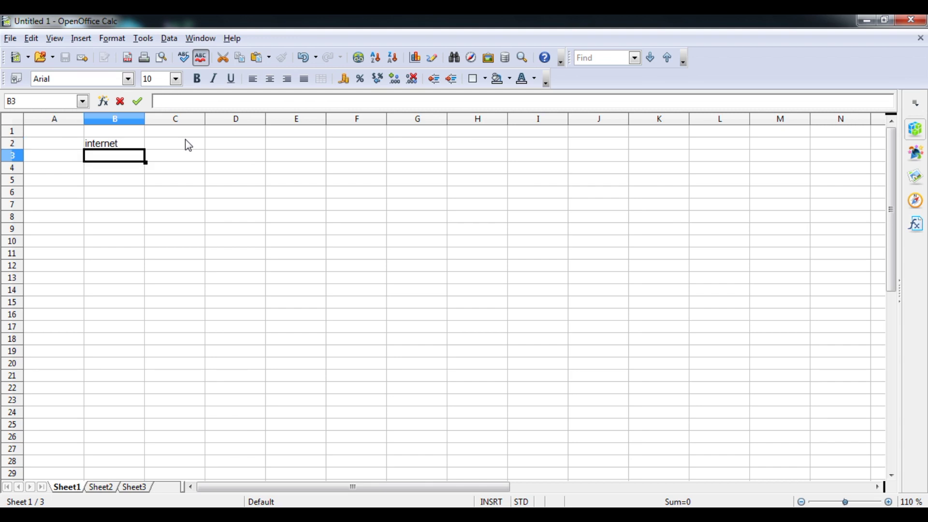
# Paste the copied address of 184-pithoragarh.htm into cell C2 and widen column C to fit the whole link
pyautogui.click(189, 145)
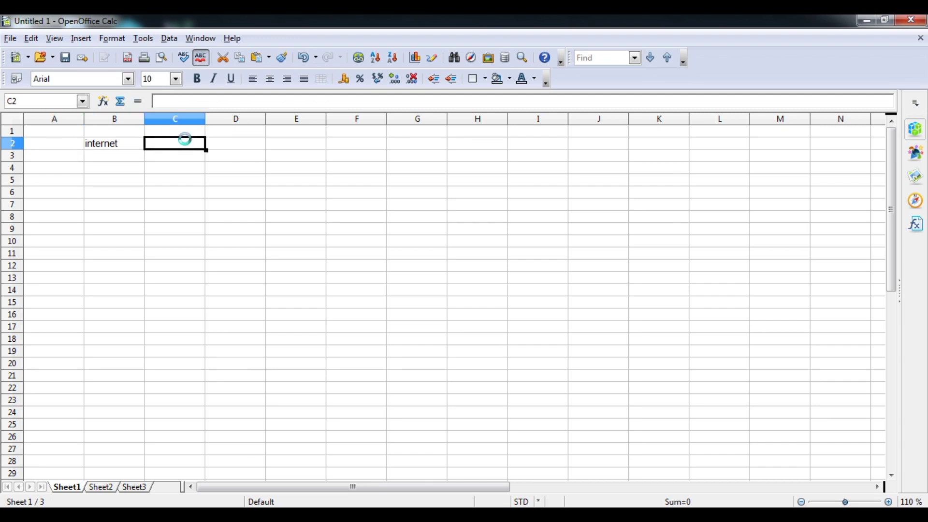
pyautogui.moveTo(205, 119); pyautogui.dragTo(517, 119)
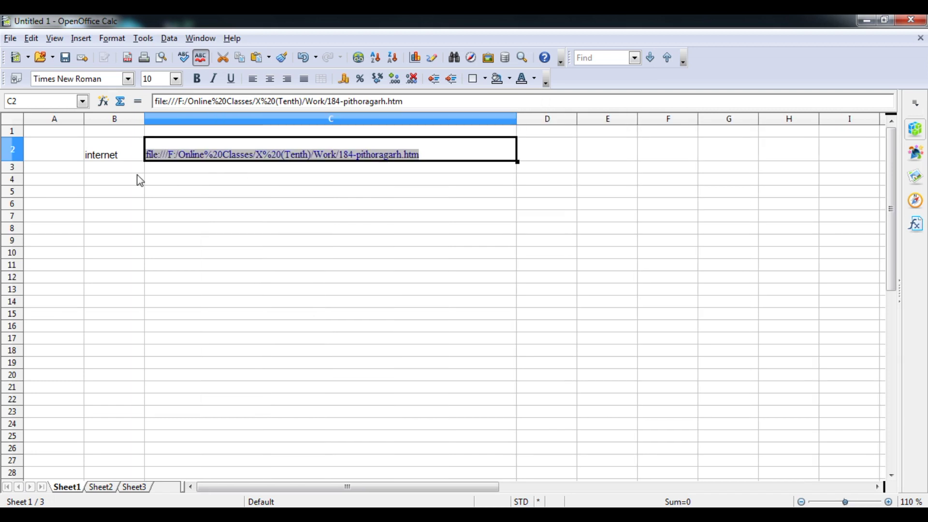
pyautogui.click(113, 196)
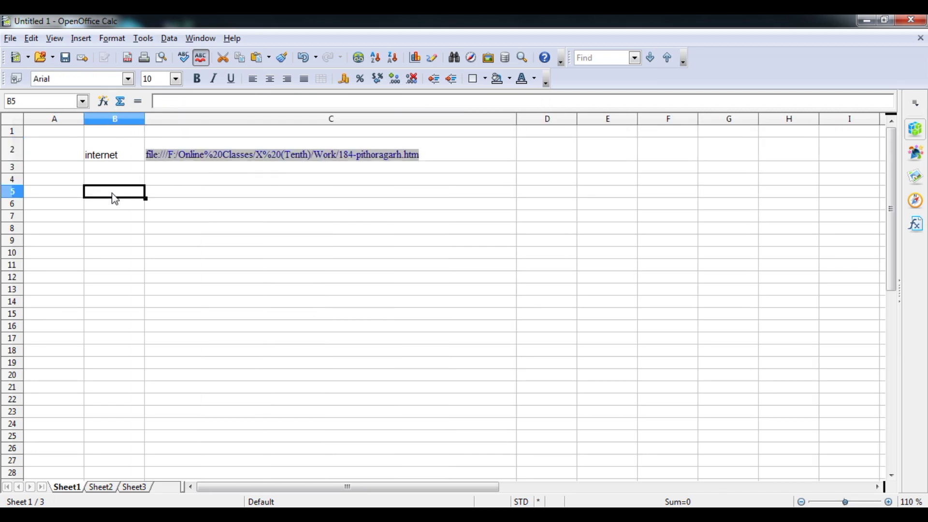
# Open the Hyperlink dialog for cell B6, review its link categories and the FTP and Telnet types, and settle on an Internet web link
pyautogui.click(112, 212)
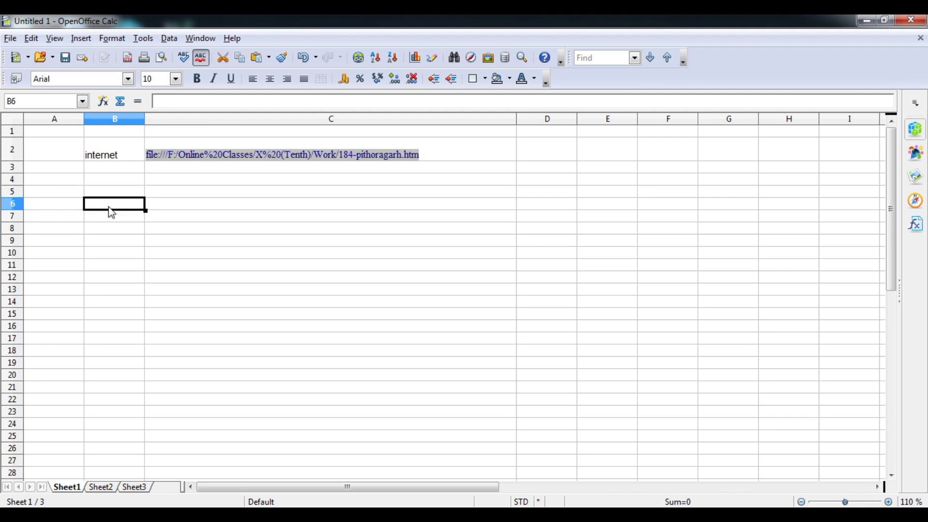
pyautogui.click(81, 39)
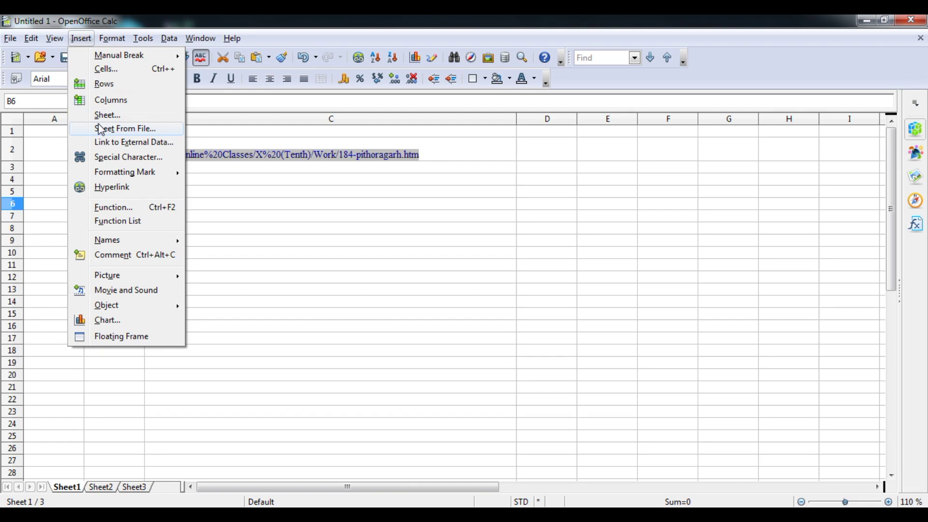
pyautogui.click(105, 188)
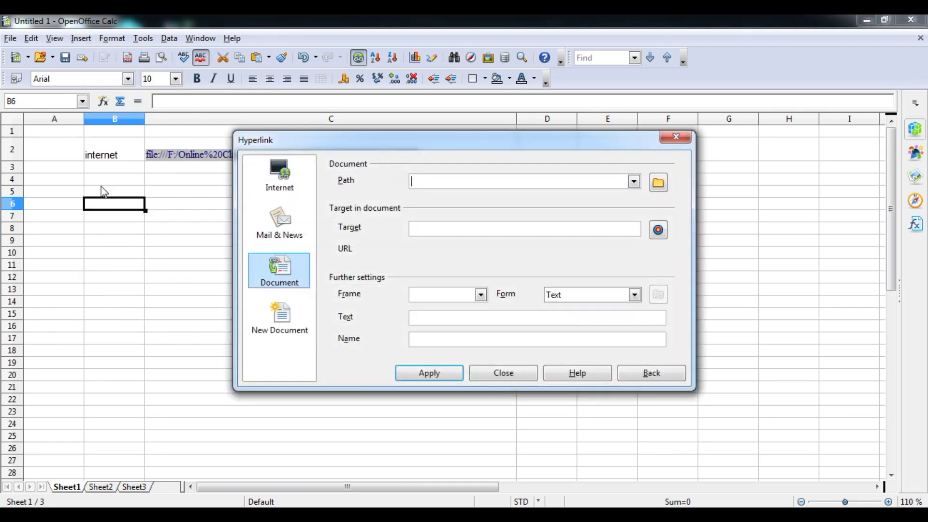
pyautogui.click(279, 179)
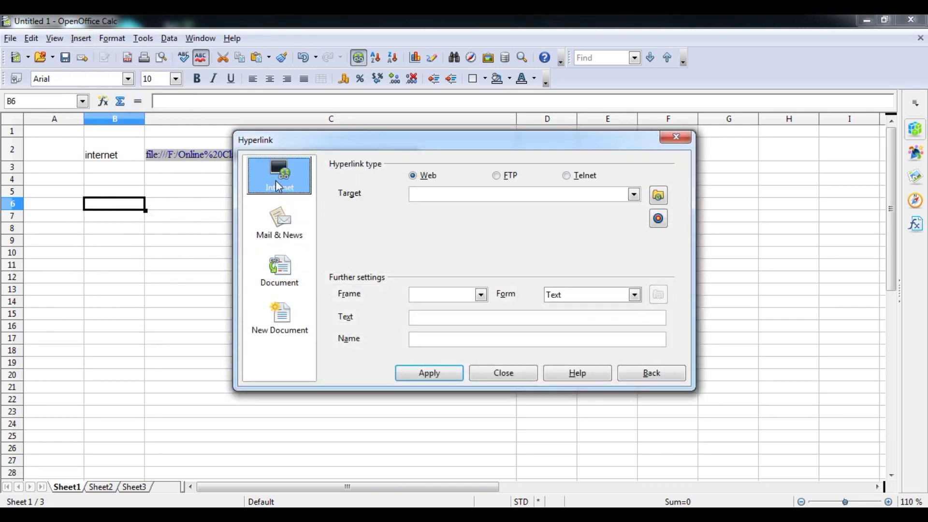
pyautogui.click(279, 221)
pyautogui.click(279, 263)
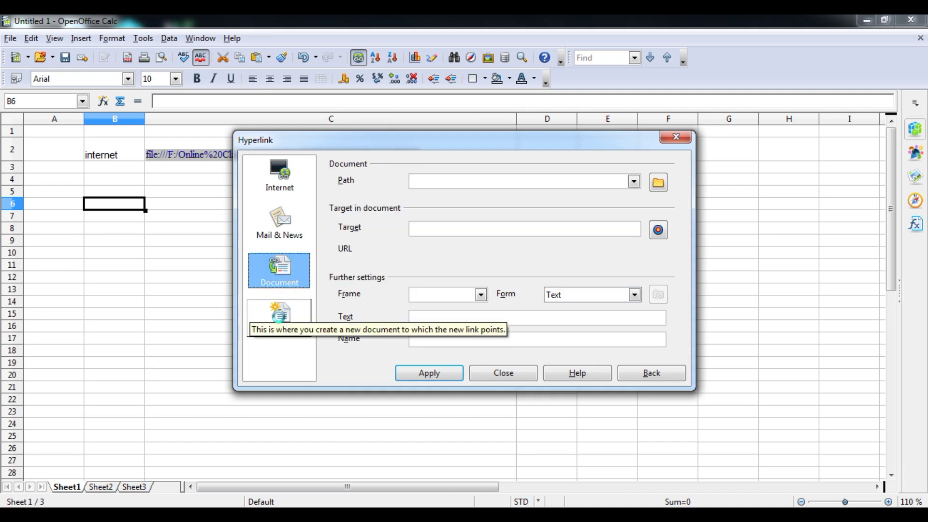
pyautogui.click(280, 317)
pyautogui.click(284, 182)
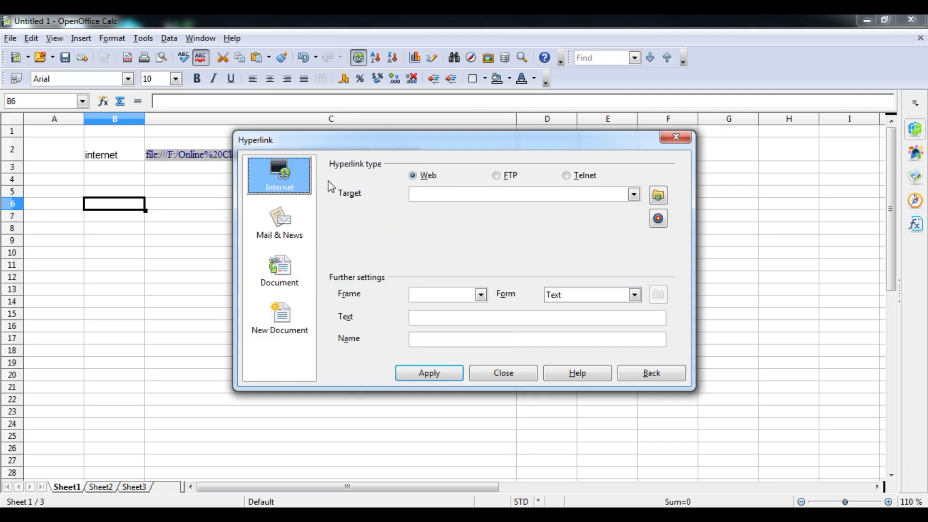
pyautogui.click(508, 182)
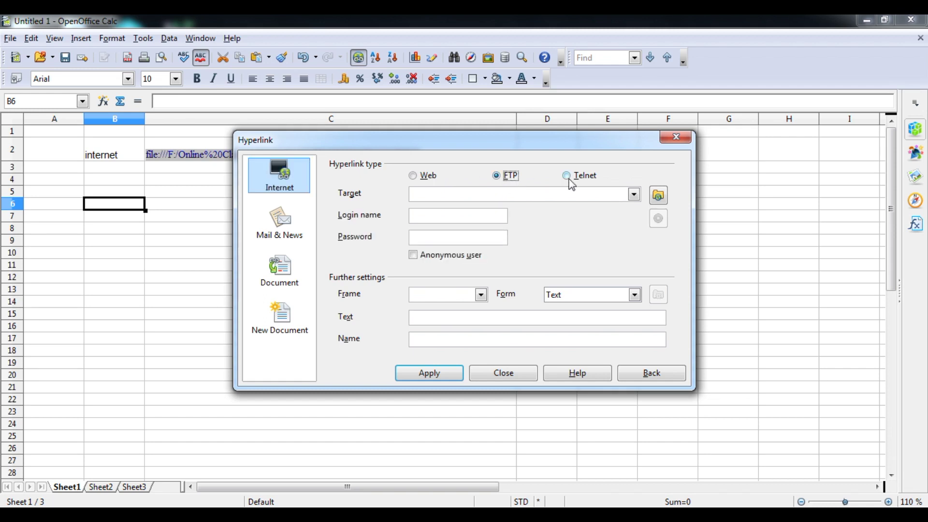
pyautogui.click(568, 178)
pyautogui.click(423, 178)
# Insert a text-form web link in B6 targeting the copied 184-pithoragarh.htm address, with the display text "Click Here for Web Site"
pyautogui.click(436, 195)
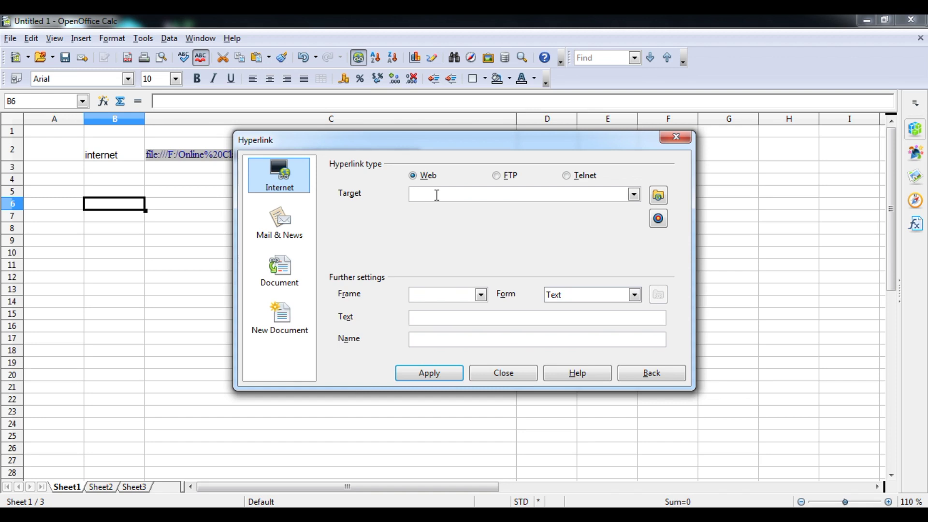
pyautogui.write('file:///F:/Online%20Classes/X%20(Tenth)/Work/184-pithoragarh.htm')
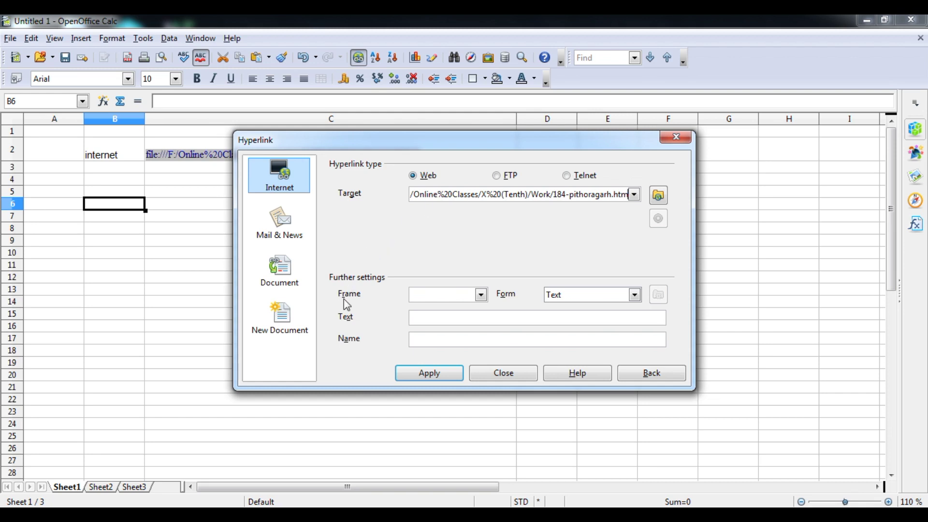
pyautogui.click(634, 294)
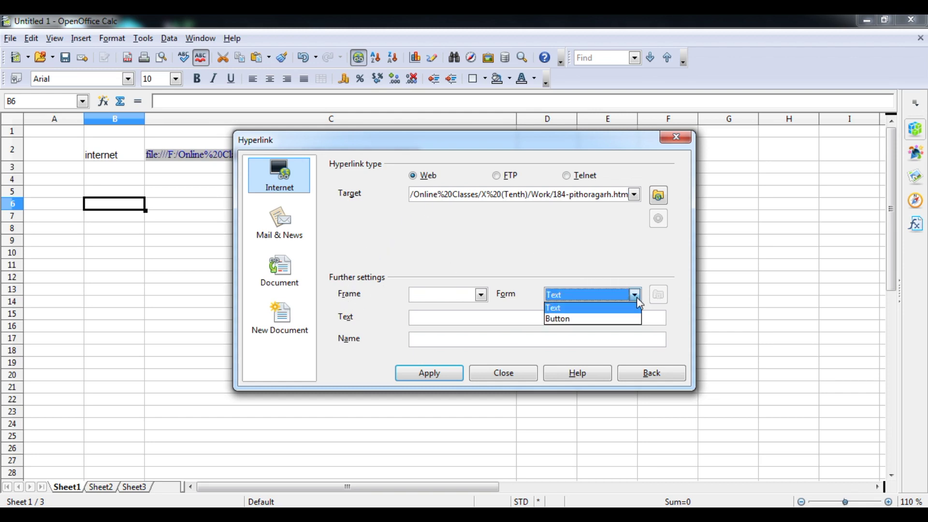
pyautogui.click(630, 310)
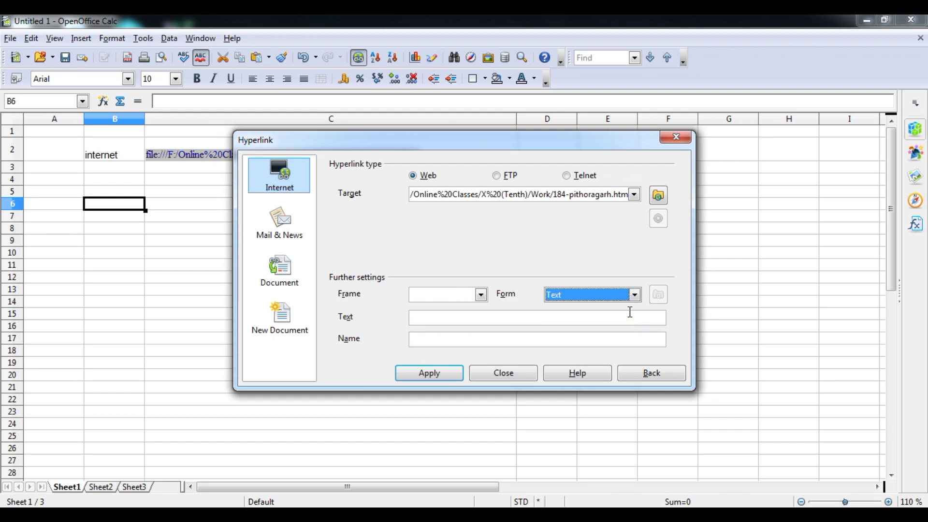
pyautogui.click(461, 319)
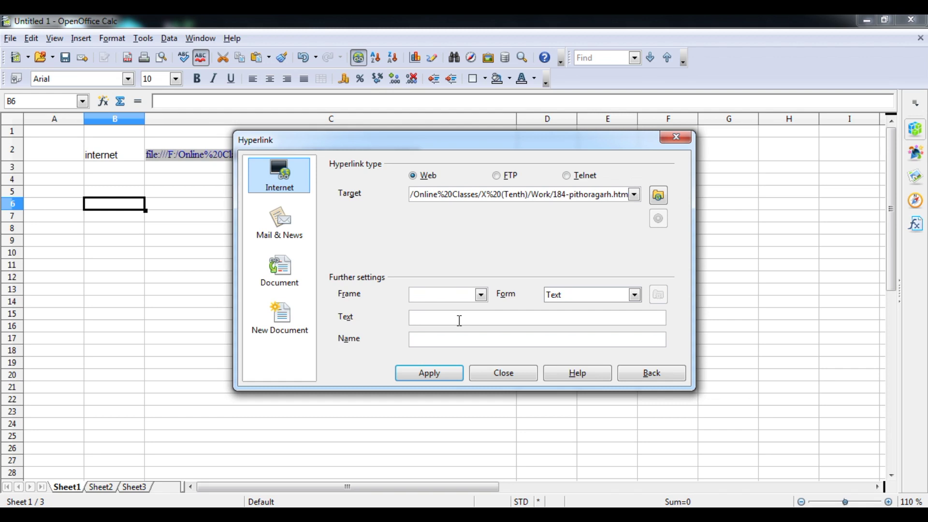
pyautogui.write('Click Here for Web Site')
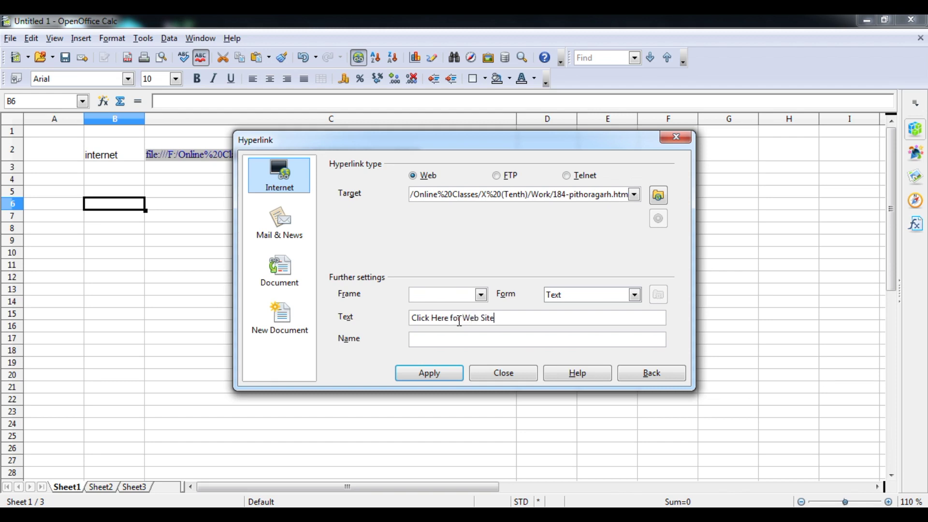
pyautogui.click(448, 375)
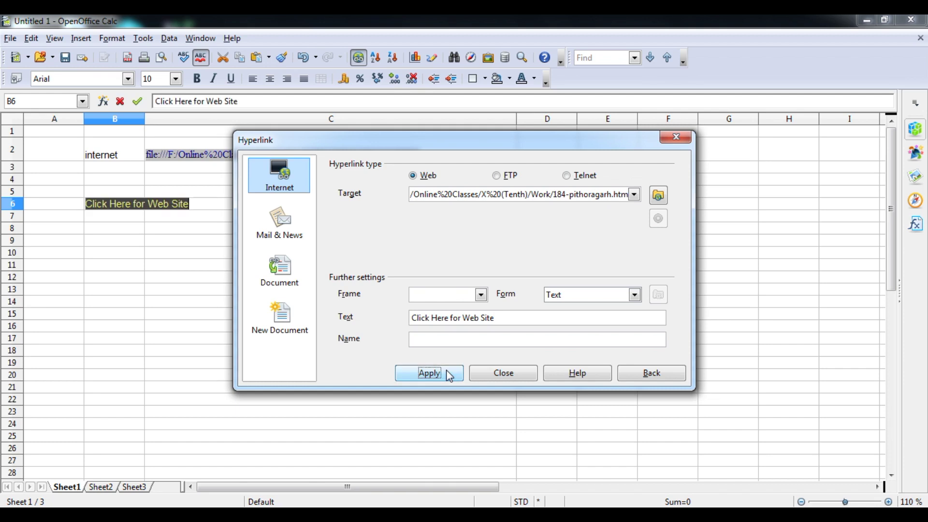
pyautogui.click(511, 379)
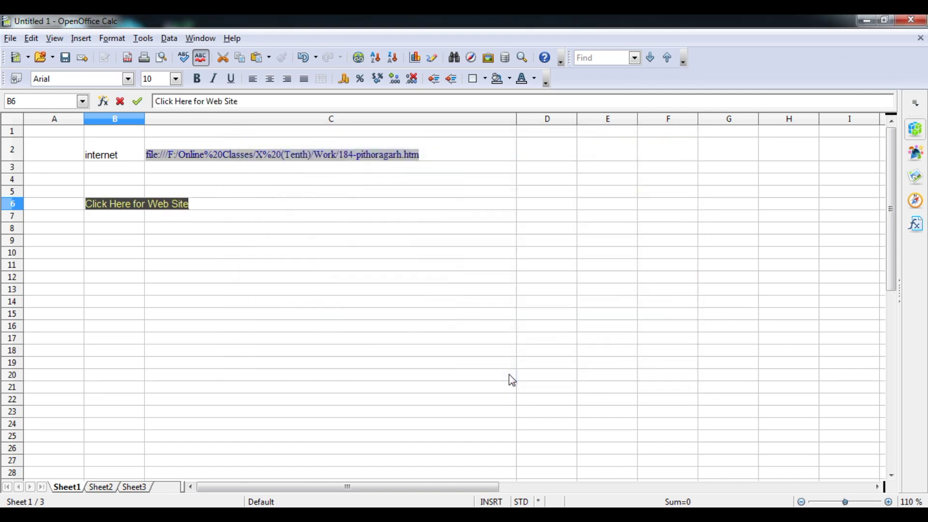
# Widen column B to fit the whole link text and follow the B6 link to test it
pyautogui.click(179, 242)
pyautogui.moveTo(144, 118); pyautogui.dragTo(192, 124)
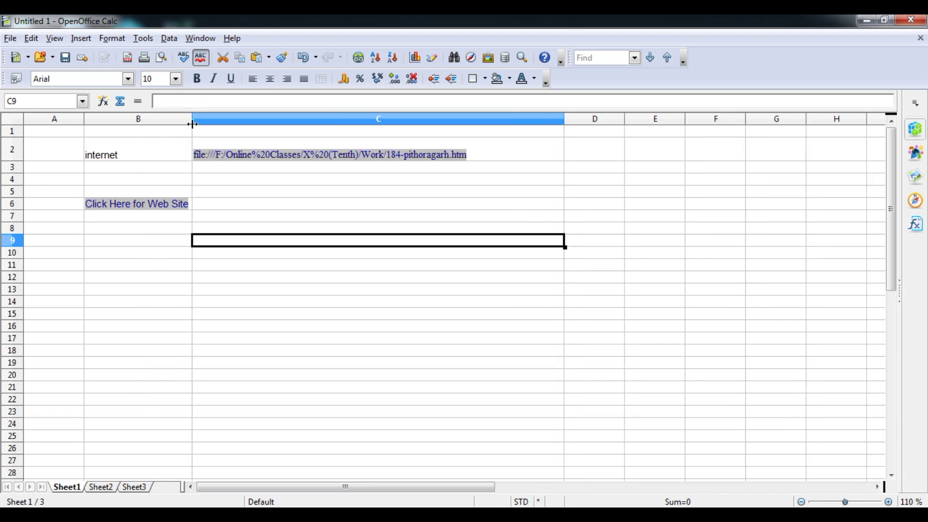
pyautogui.click(141, 213)
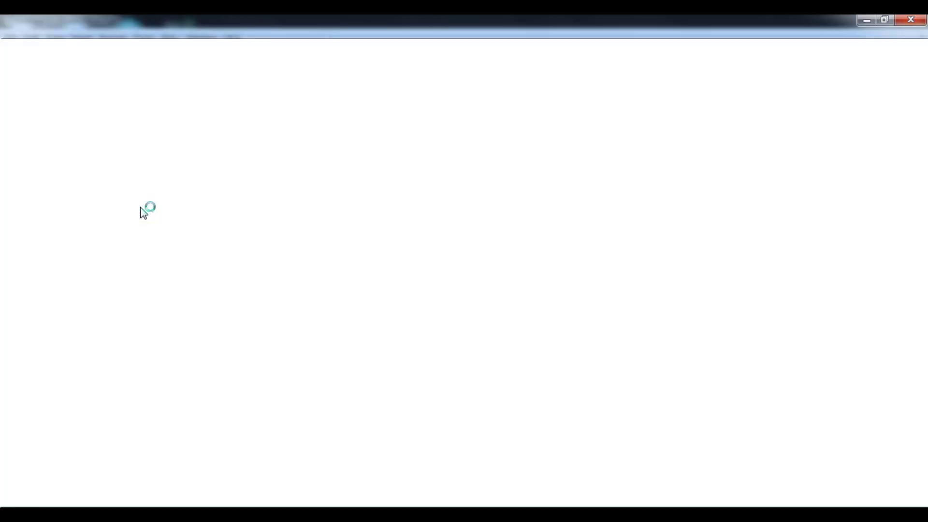
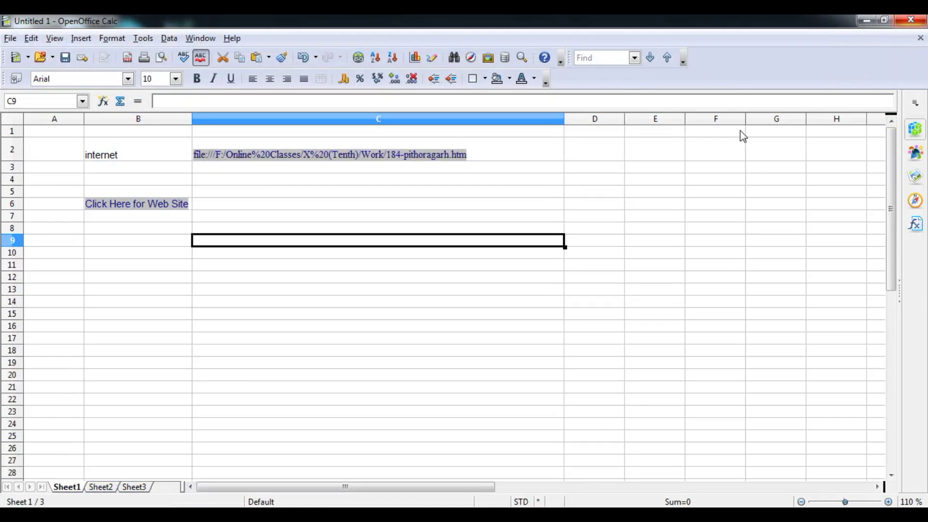
# Insert a button-form web link at cell B7 targeting the copied 184-pithoragarh.htm address, labelled "Click Here"
pyautogui.click(170, 222)
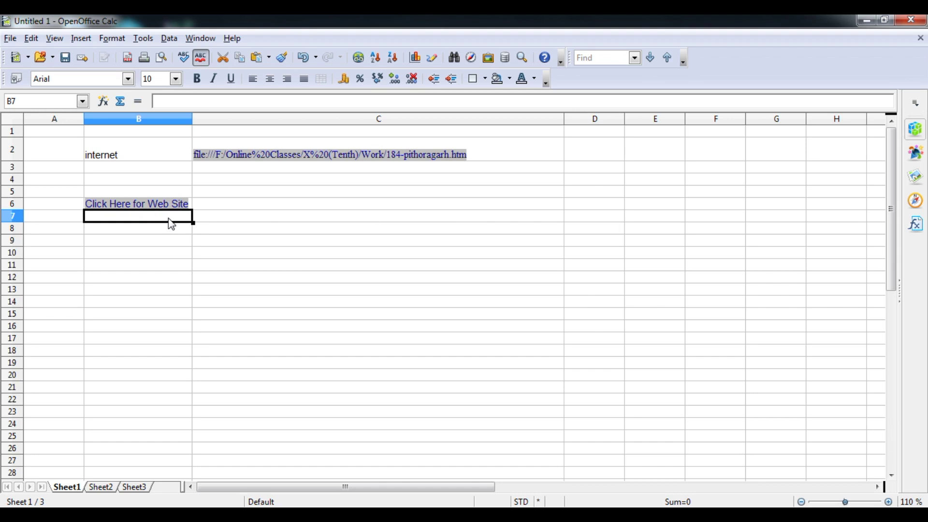
pyautogui.click(359, 57)
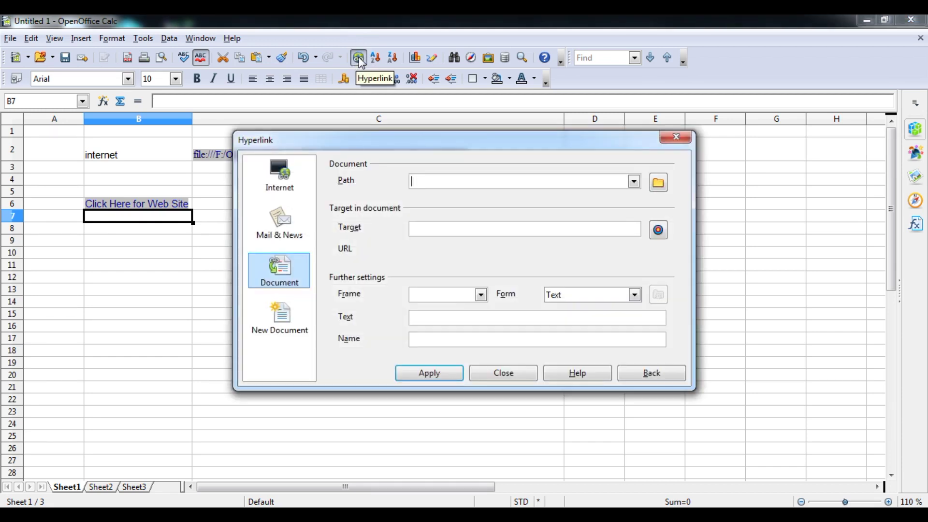
pyautogui.click(283, 186)
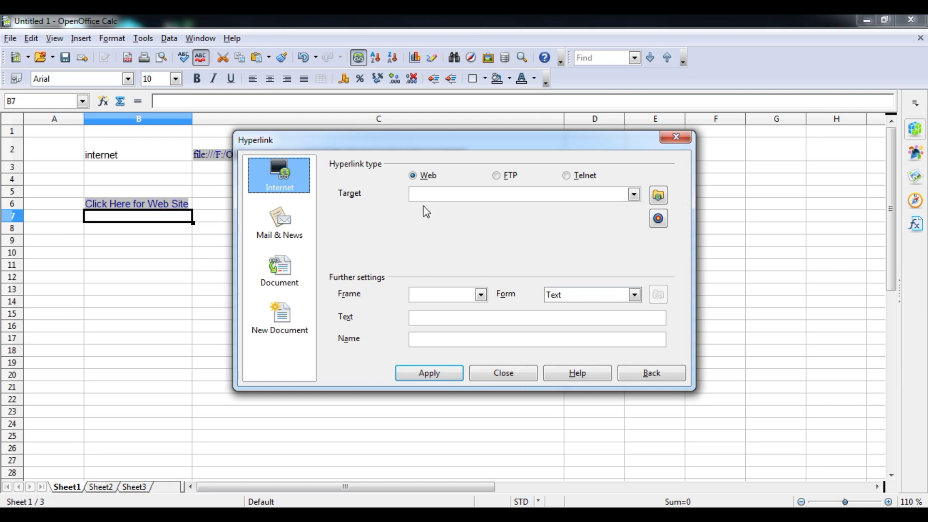
pyautogui.hotkey('ctrl', 'v')
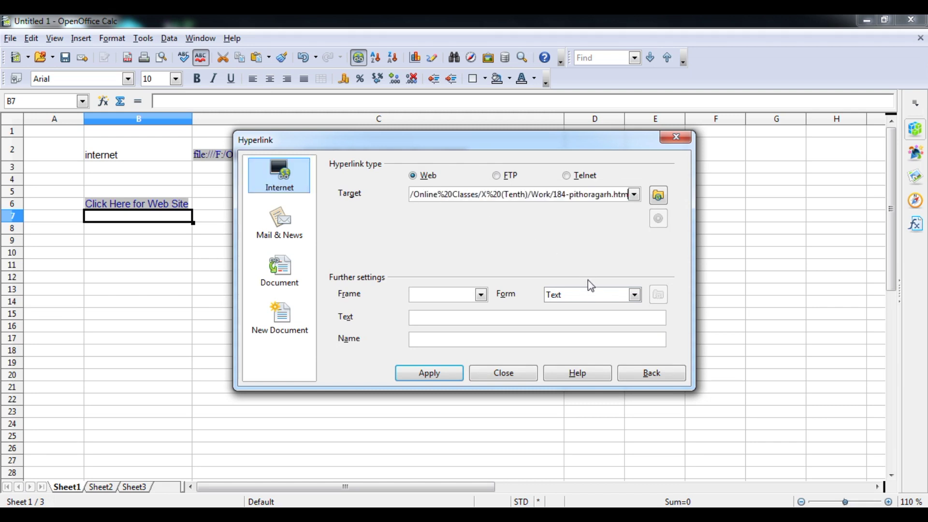
pyautogui.click(581, 295)
pyautogui.click(579, 320)
pyautogui.click(551, 317)
pyautogui.write('Click Here')
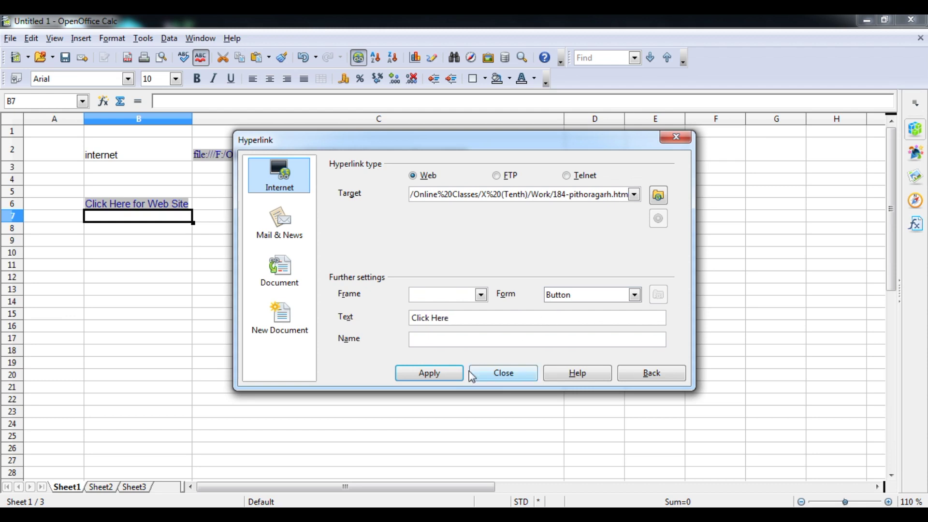
pyautogui.click(449, 377)
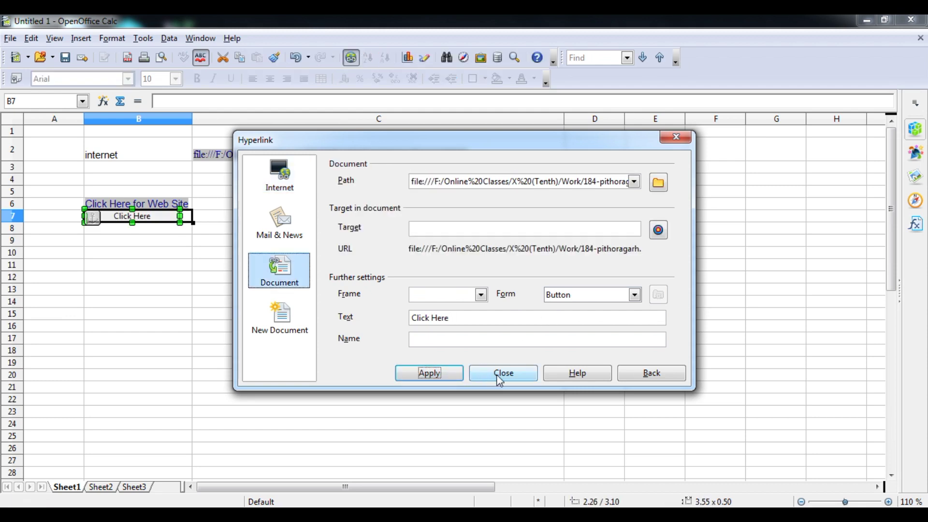
pyautogui.click(499, 376)
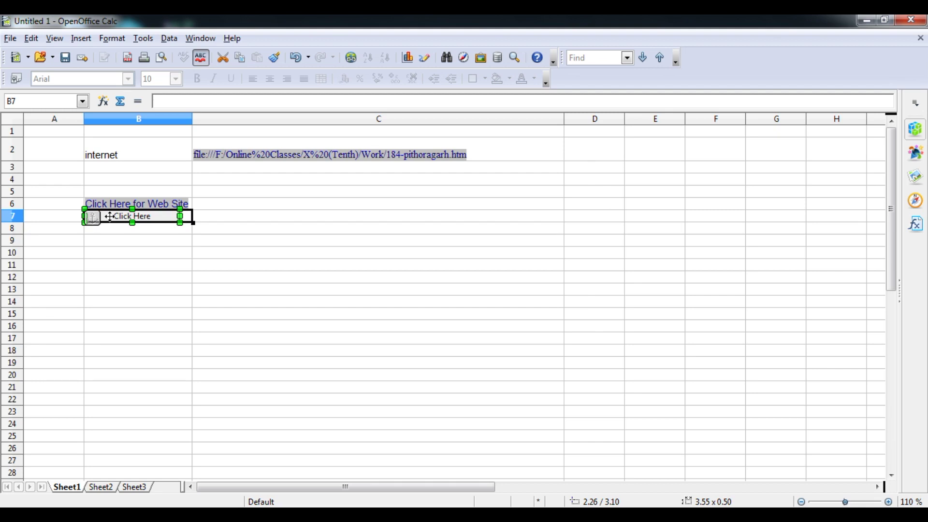
# Show the Form Controls toolbar, turn off design mode so the button becomes usable, and close the toolbar
pyautogui.click(60, 38)
pyautogui.moveTo(84, 88)
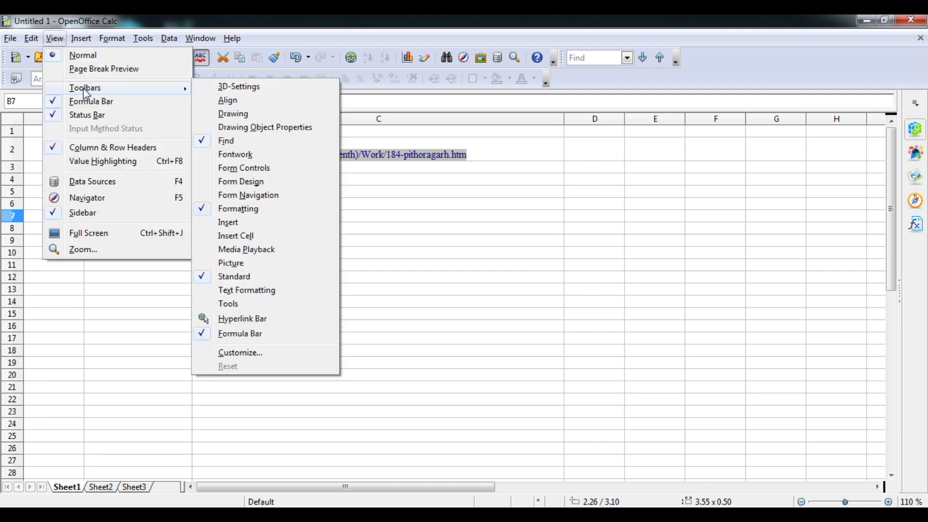
pyautogui.click(249, 171)
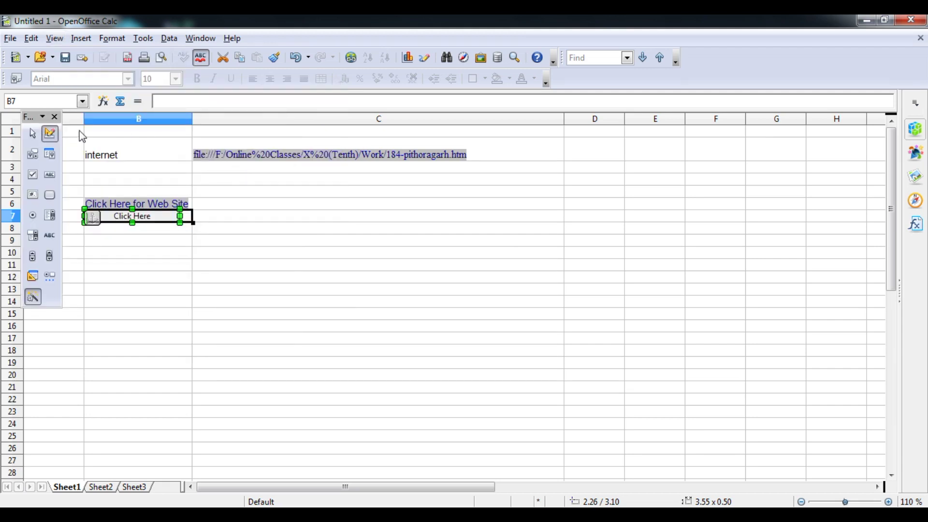
pyautogui.click(53, 138)
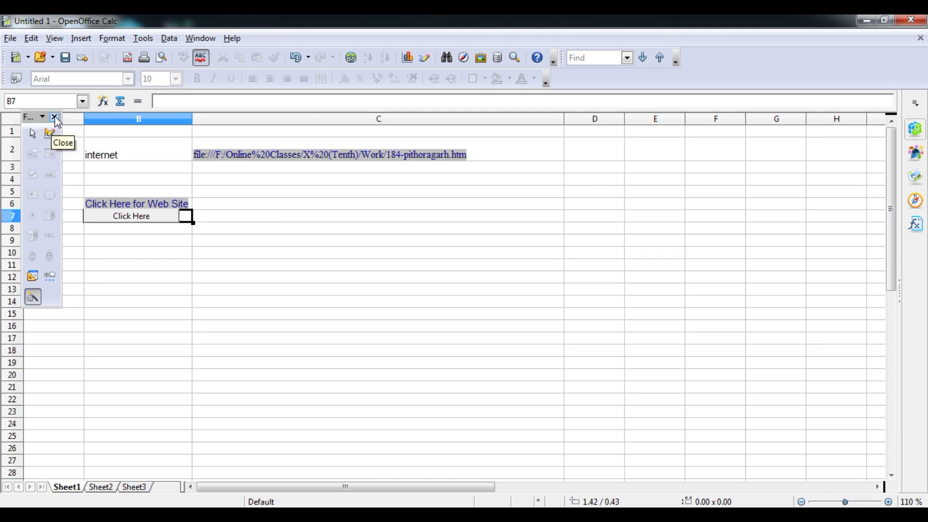
pyautogui.click(55, 117)
# Test the "Click Here" button by opening its linked page, and close the browser to return to the spreadsheet
pyautogui.click(157, 219)
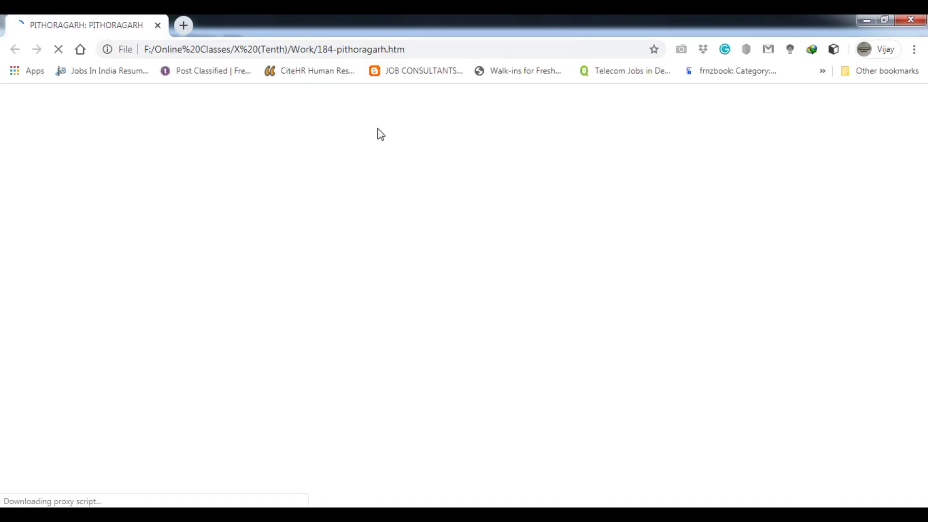
pyautogui.click(912, 21)
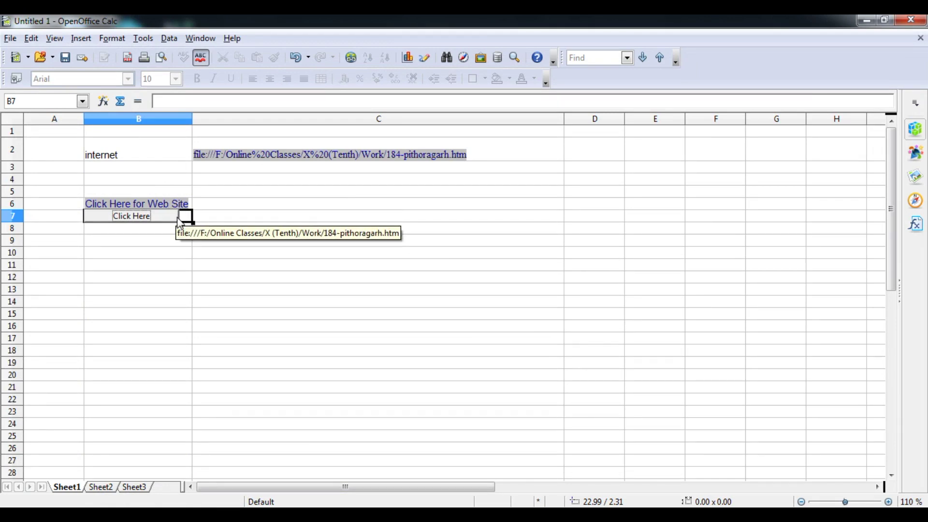
pyautogui.click(224, 205)
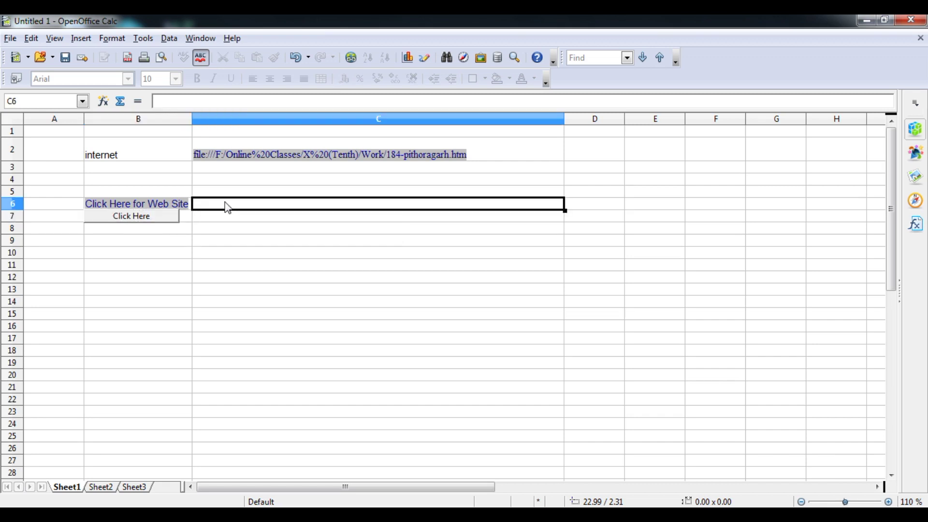
# Insert a text-form document hyperlink in cell B9 targeting the Goal Seek.ods file in the Work folder
pyautogui.click(154, 255)
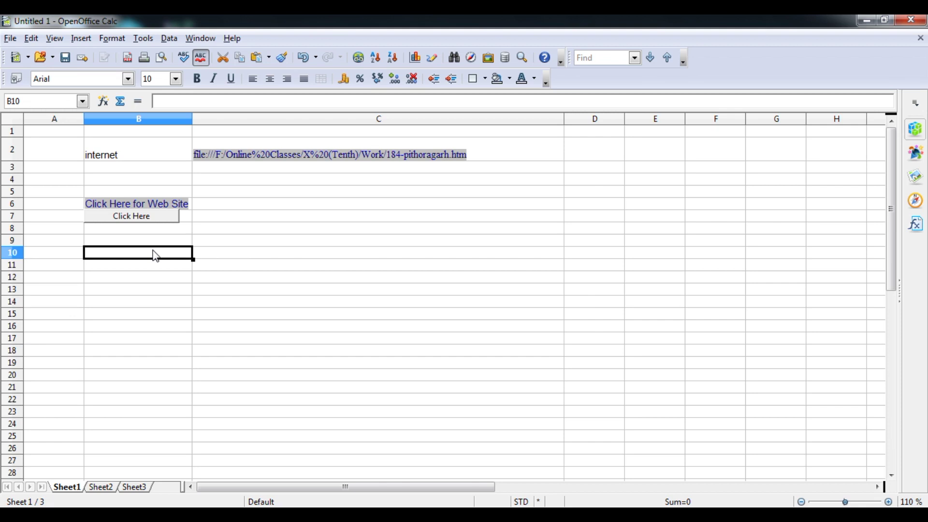
pyautogui.click(163, 242)
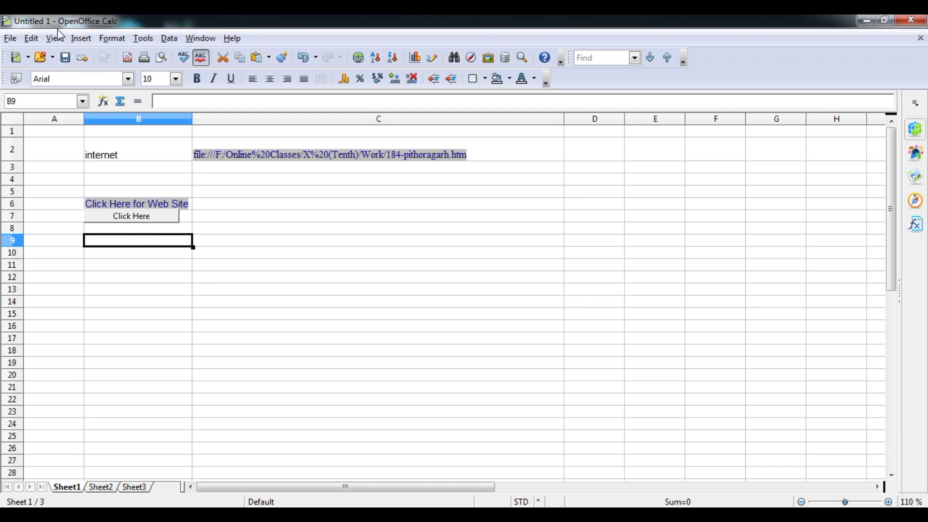
pyautogui.click(358, 58)
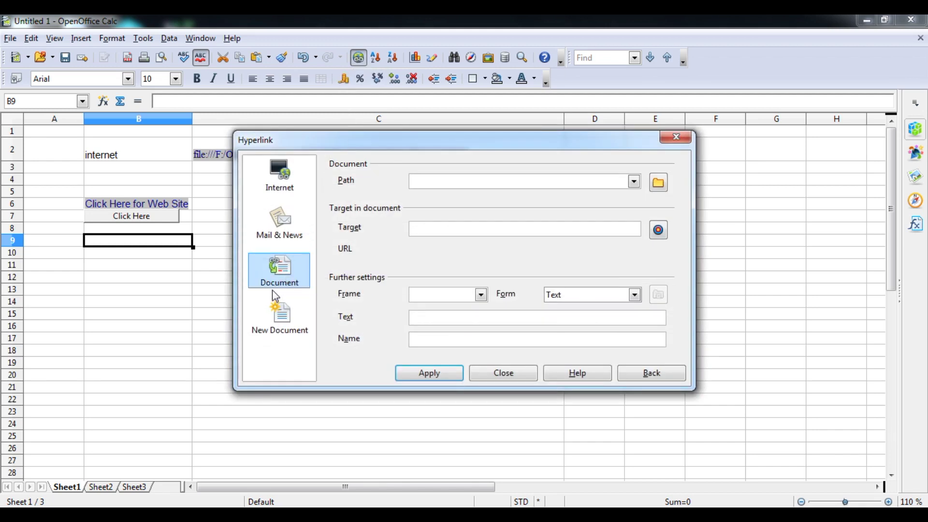
pyautogui.click(283, 191)
pyautogui.click(279, 274)
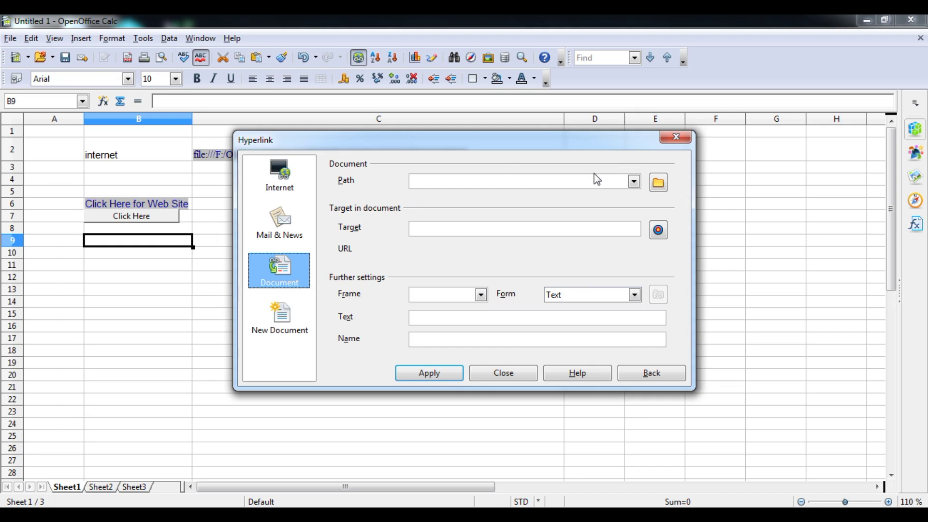
pyautogui.click(634, 182)
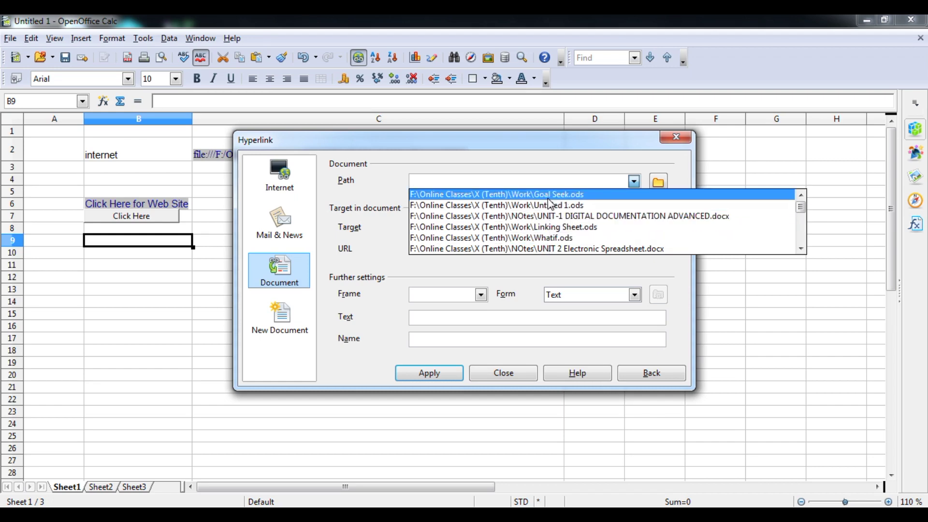
pyautogui.click(623, 151)
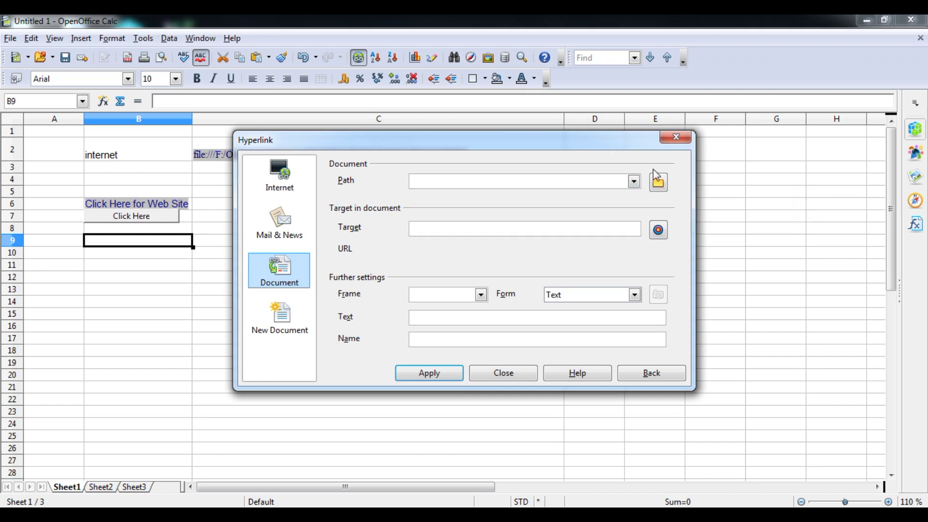
pyautogui.click(663, 183)
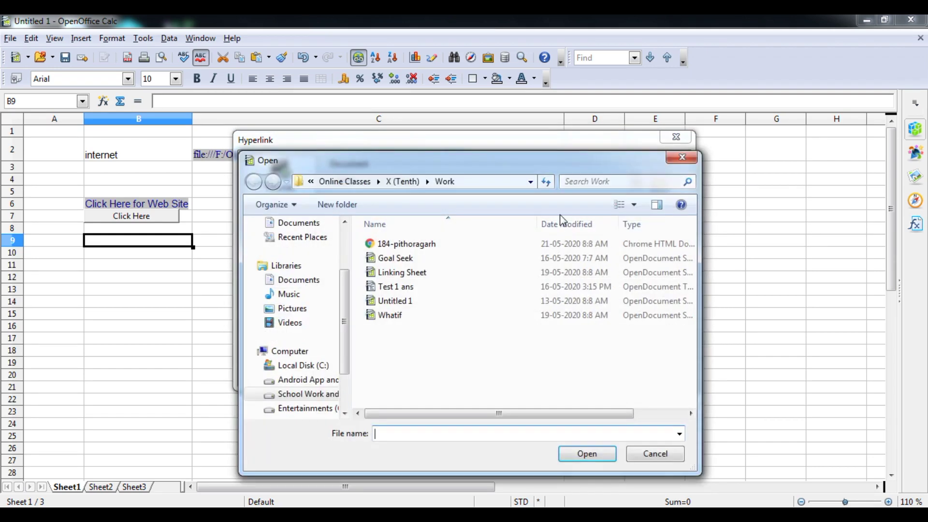
pyautogui.click(401, 264)
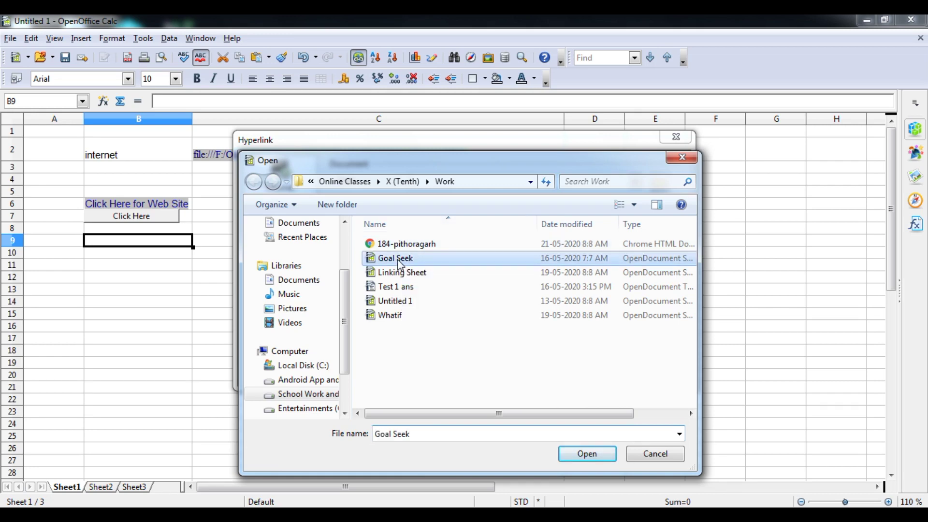
pyautogui.click(577, 449)
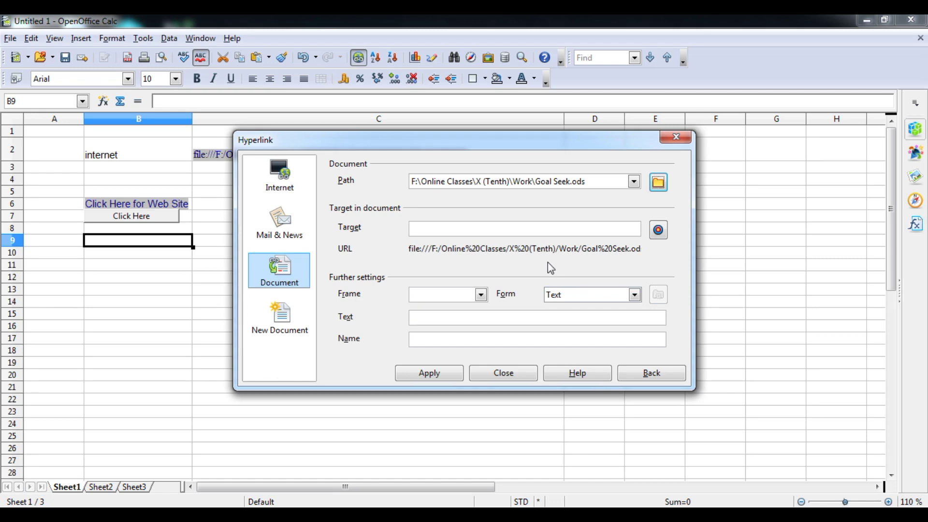
pyautogui.click(435, 378)
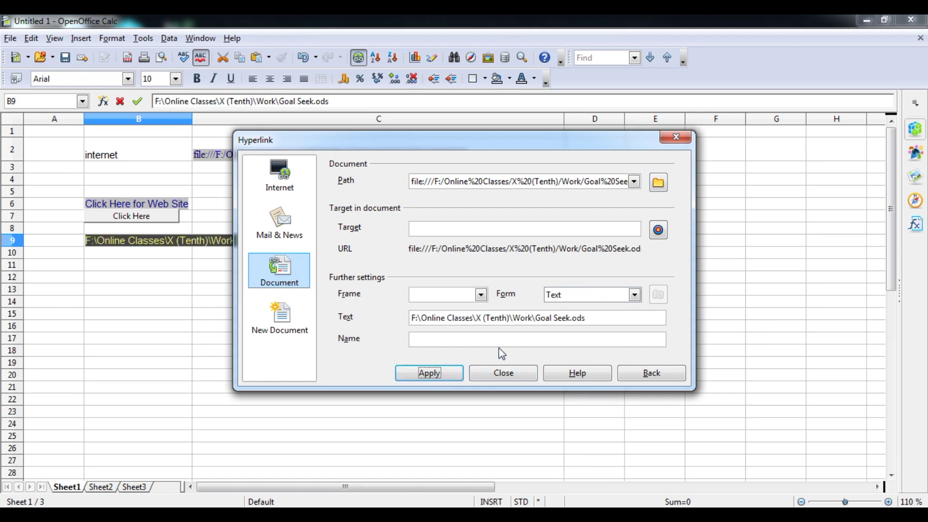
# Change the B9 link's display text to "Goal Seek File", apply it and close the Hyperlink dialog
pyautogui.moveTo(586, 318); pyautogui.dragTo(415, 331)
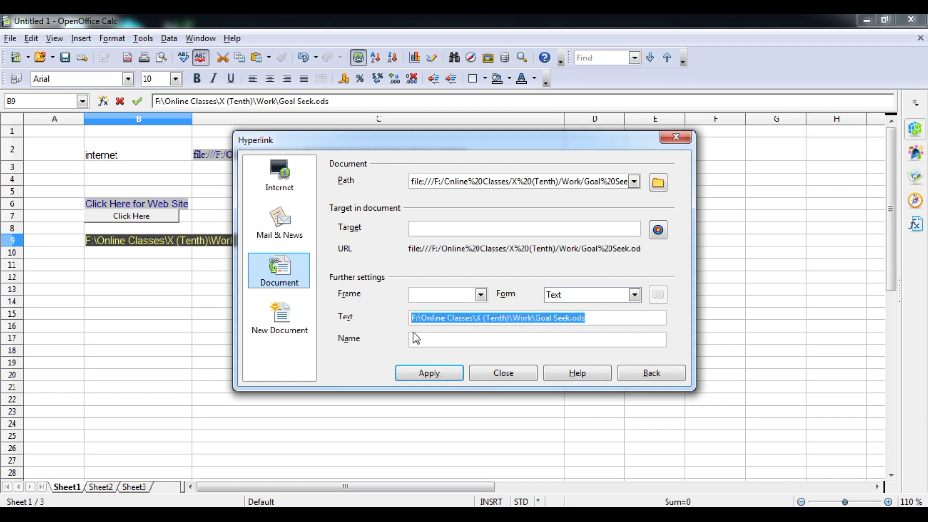
pyautogui.write('Gola')
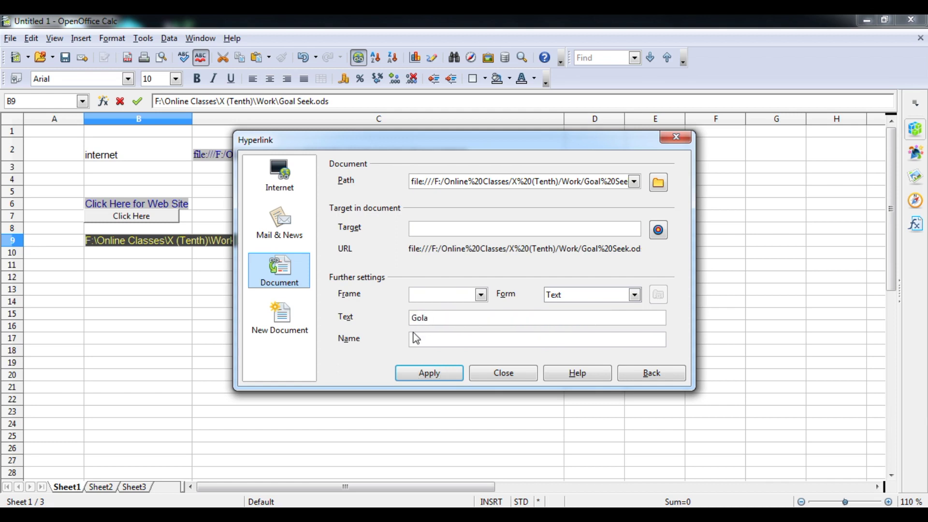
pyautogui.write('al Seek File')
pyautogui.click(429, 373)
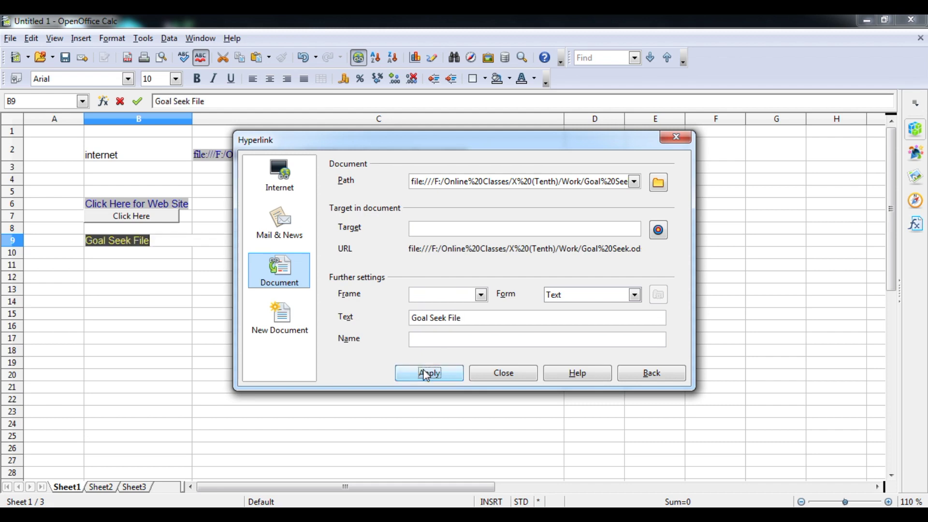
pyautogui.click(482, 372)
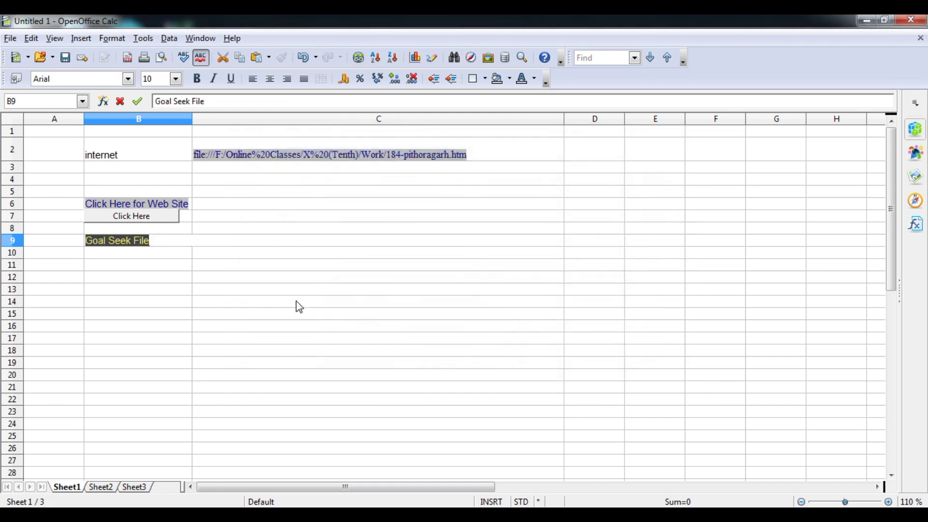
# Test the "Goal Seek File" link, look through Sheet1, Sheet2 and Sheet3 of the opened workbook, and close it
pyautogui.click(174, 268)
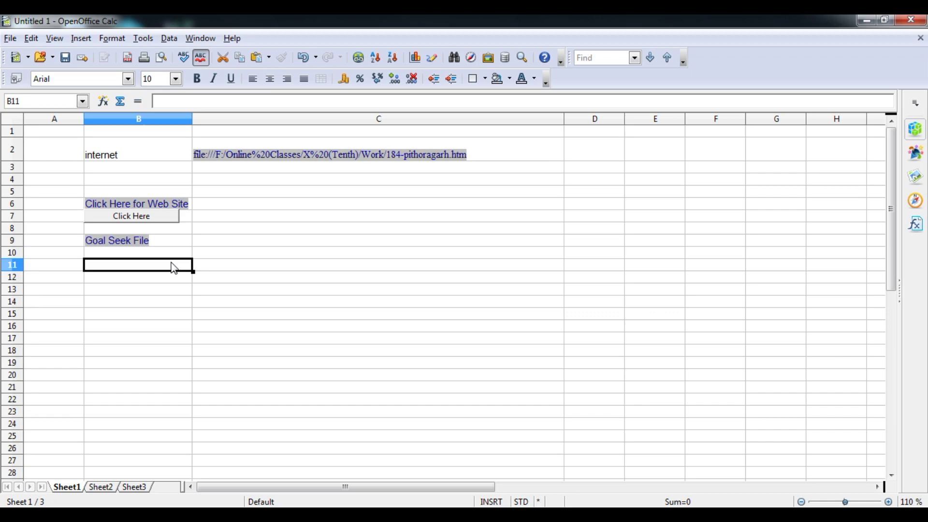
pyautogui.click(135, 250)
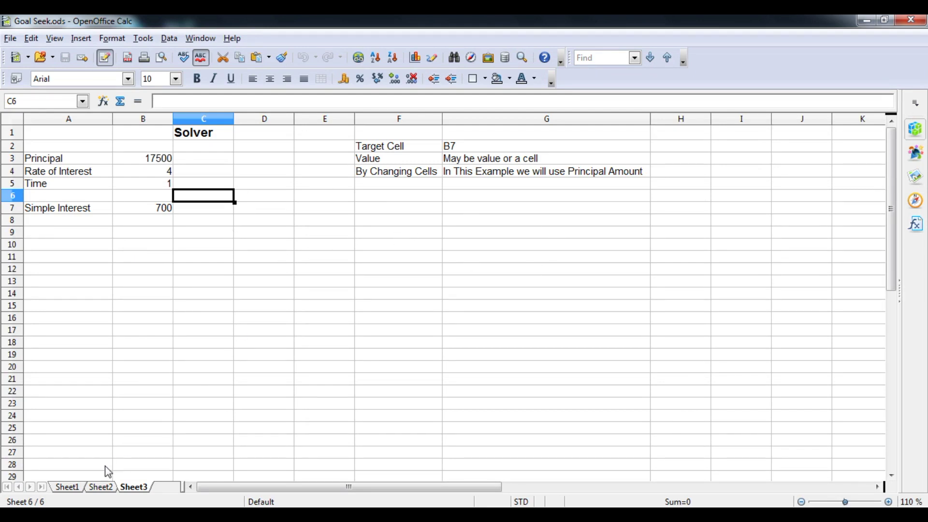
pyautogui.click(66, 487)
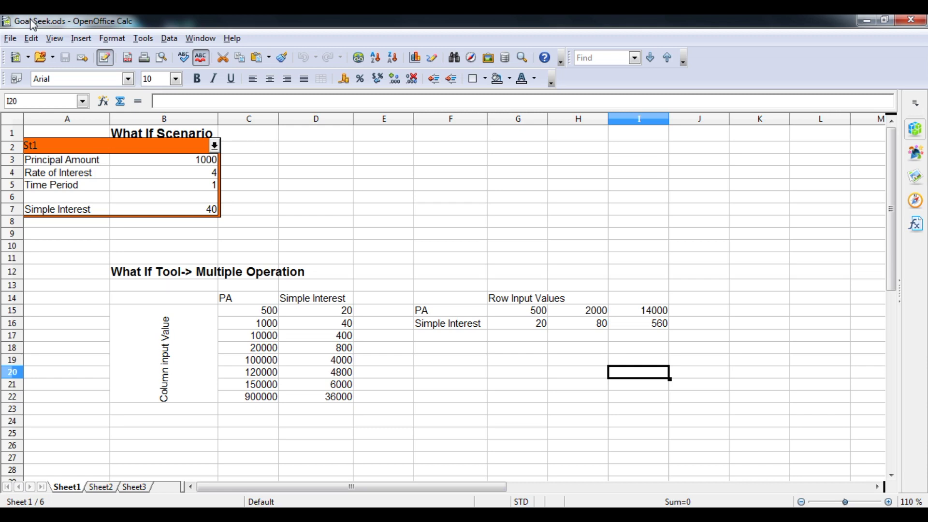
pyautogui.click(101, 487)
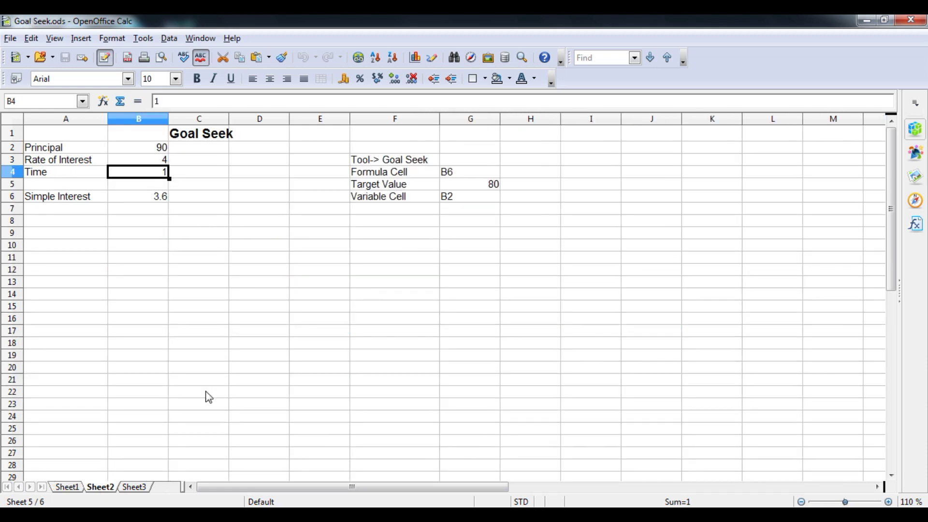
pyautogui.click(147, 488)
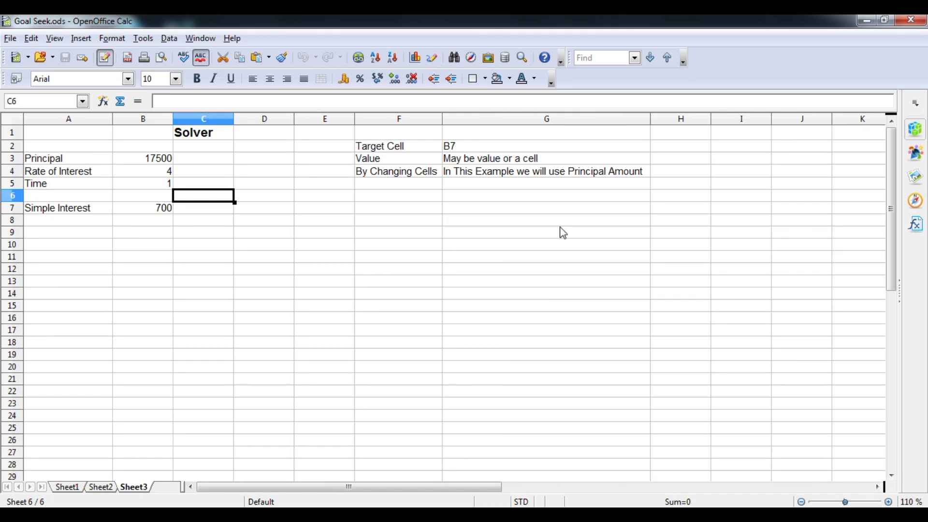
pyautogui.click(910, 20)
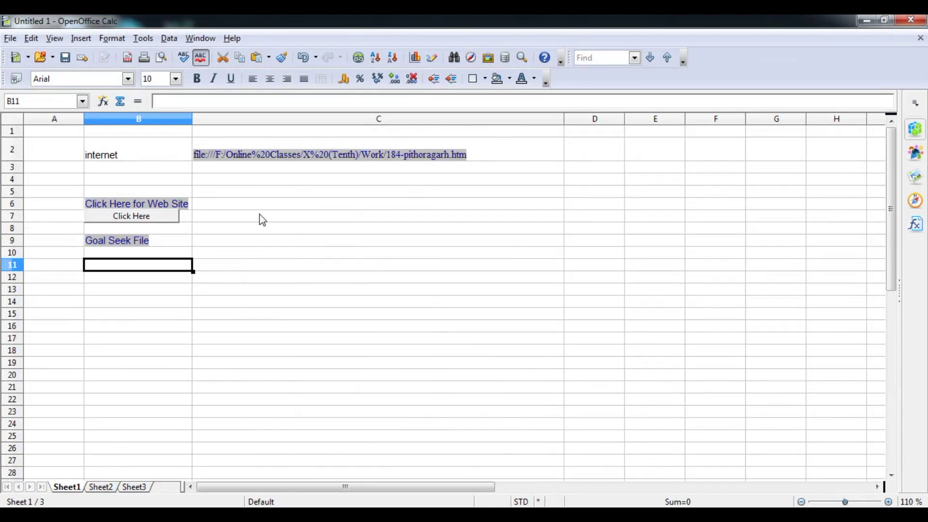
# Set up a document hyperlink for cell B10 that targets Sheet3 of Goal Seek.ods
pyautogui.click(119, 256)
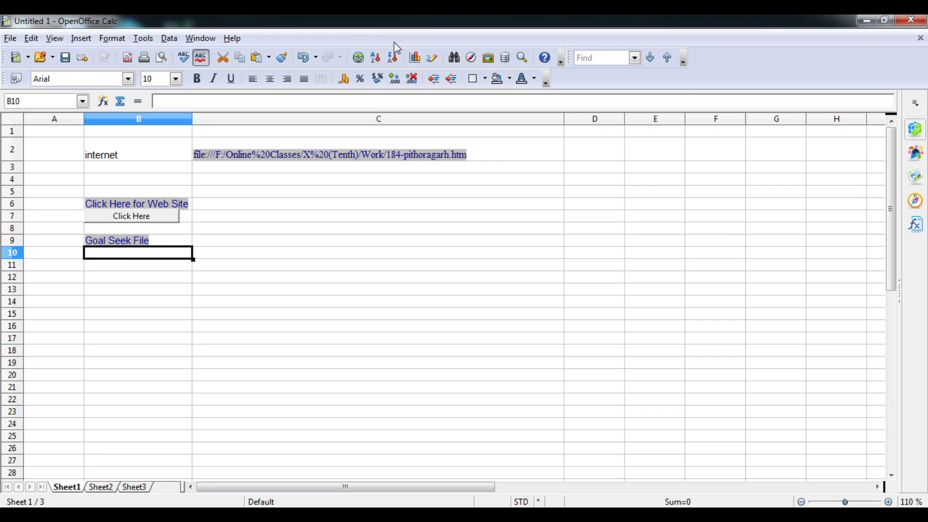
pyautogui.click(360, 59)
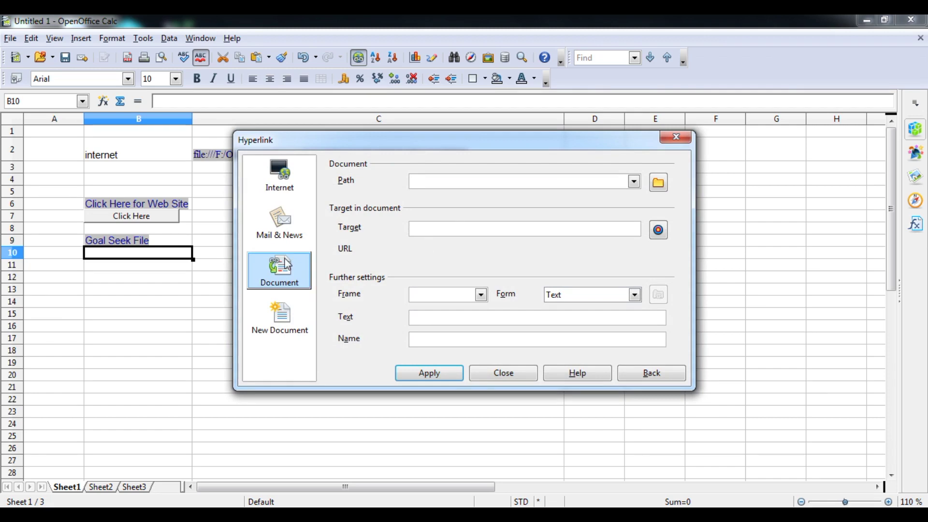
pyautogui.click(634, 181)
pyautogui.click(623, 198)
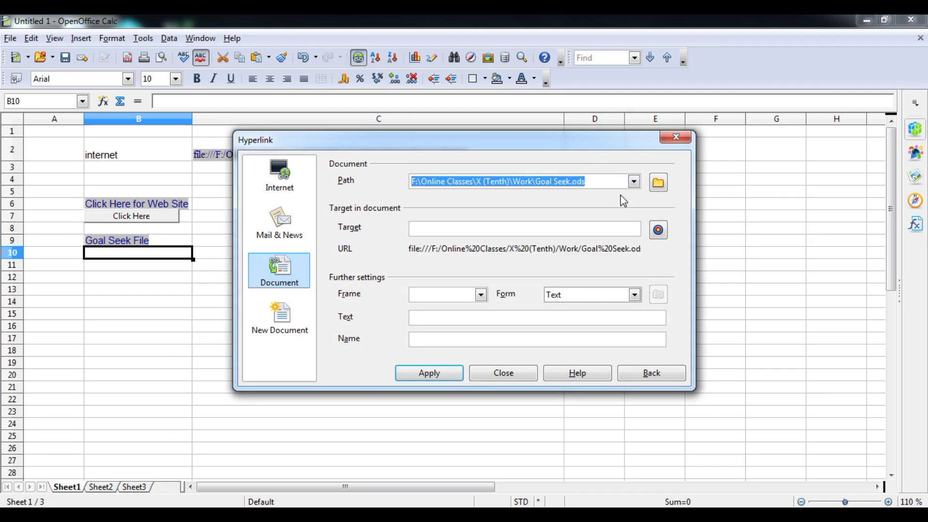
pyautogui.click(662, 233)
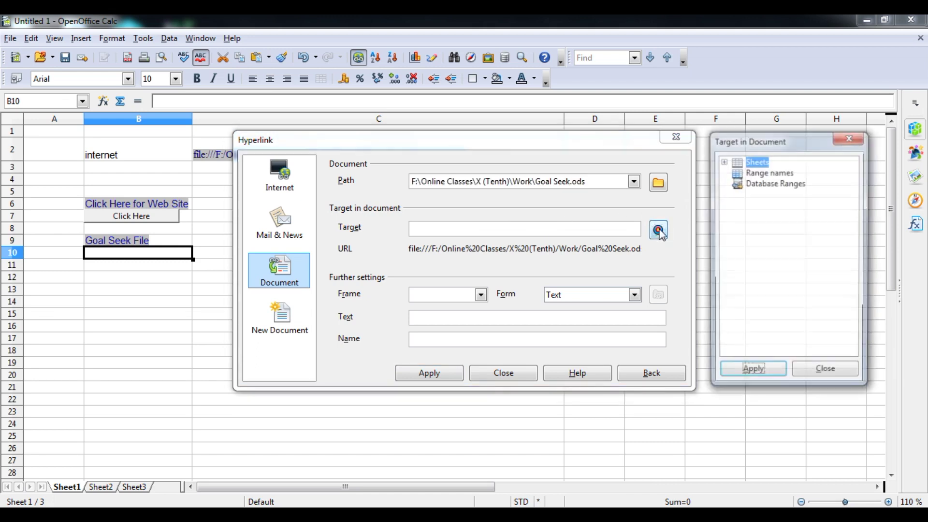
pyautogui.click(723, 162)
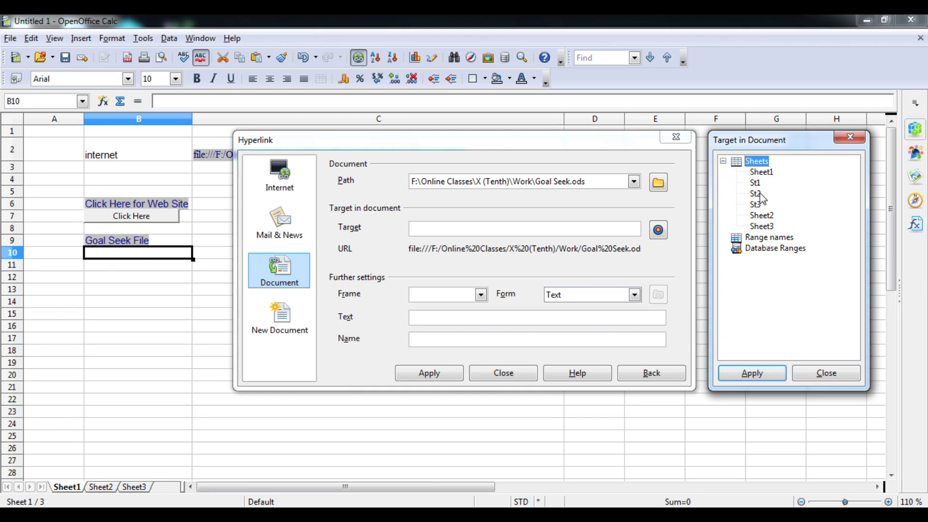
pyautogui.click(768, 228)
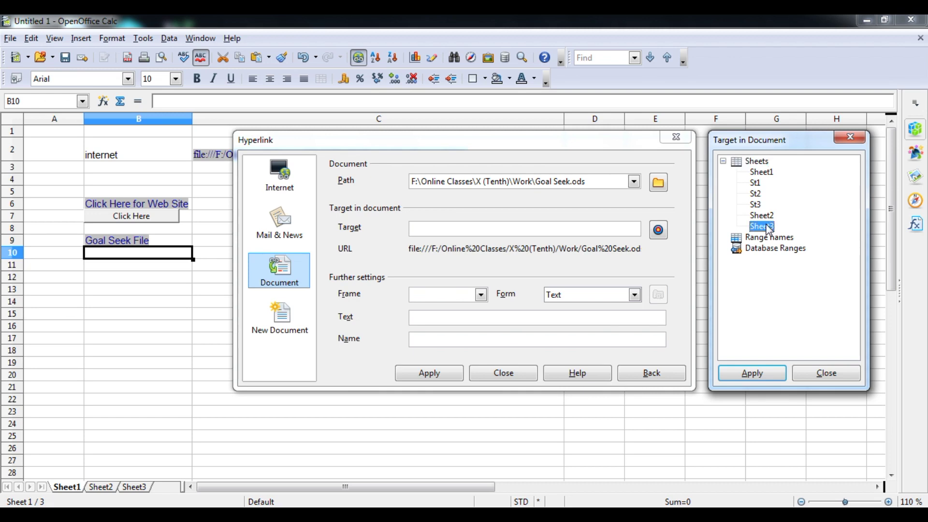
pyautogui.click(752, 373)
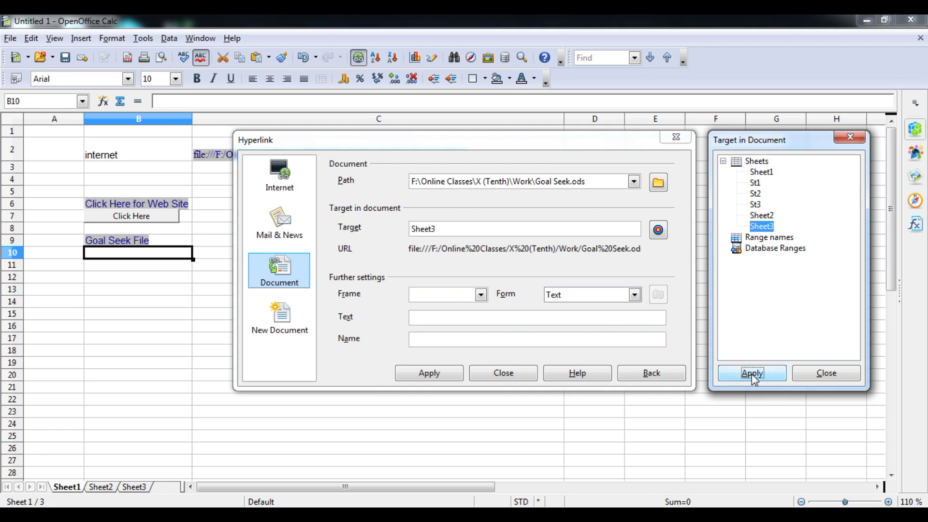
pyautogui.click(805, 375)
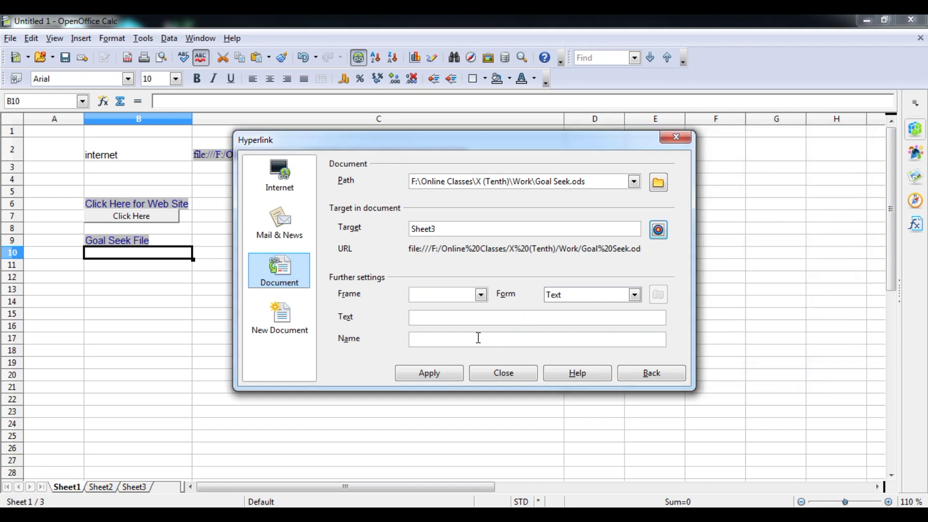
# Label the B10 link "Goal Seek", insert it and close the Hyperlink dialog
pyautogui.click(455, 319)
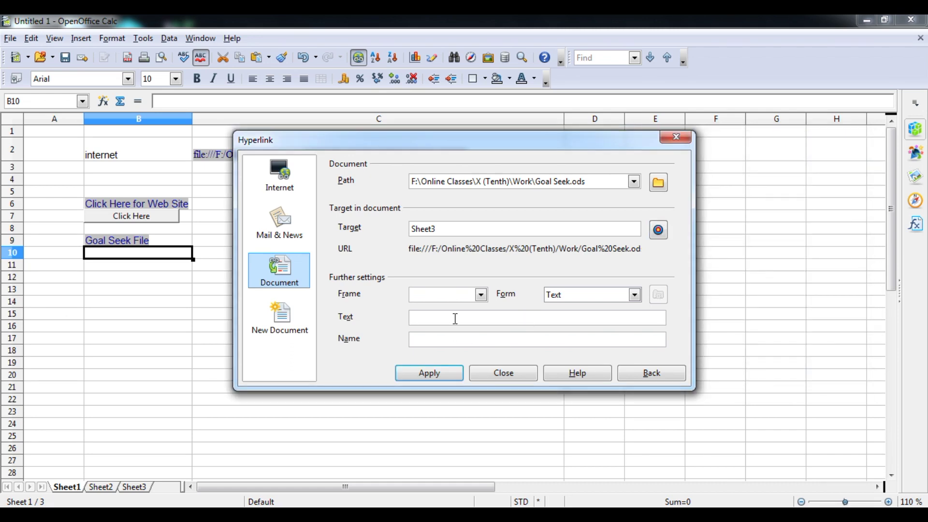
pyautogui.write('Goal Seek')
pyautogui.click(433, 377)
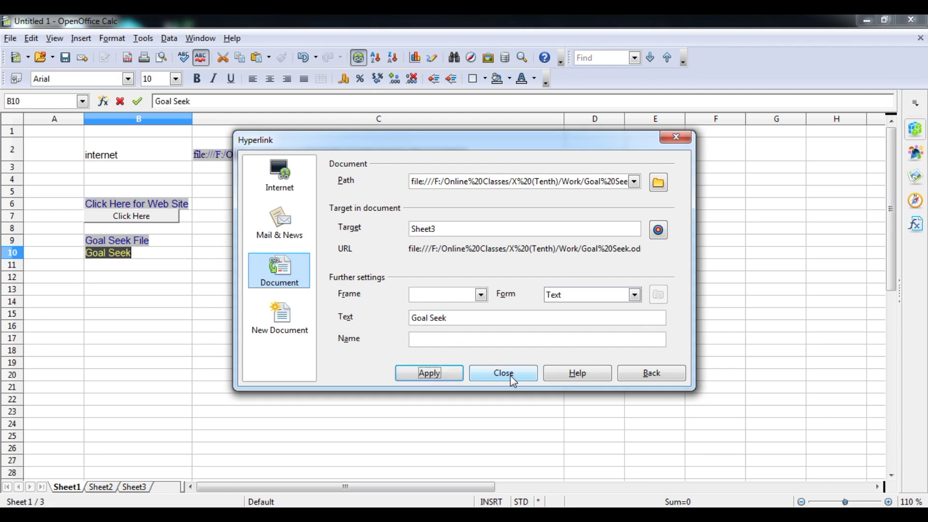
pyautogui.click(511, 379)
# Test the "Goal Seek" link in B10 and close the workbook it opens
pyautogui.click(122, 264)
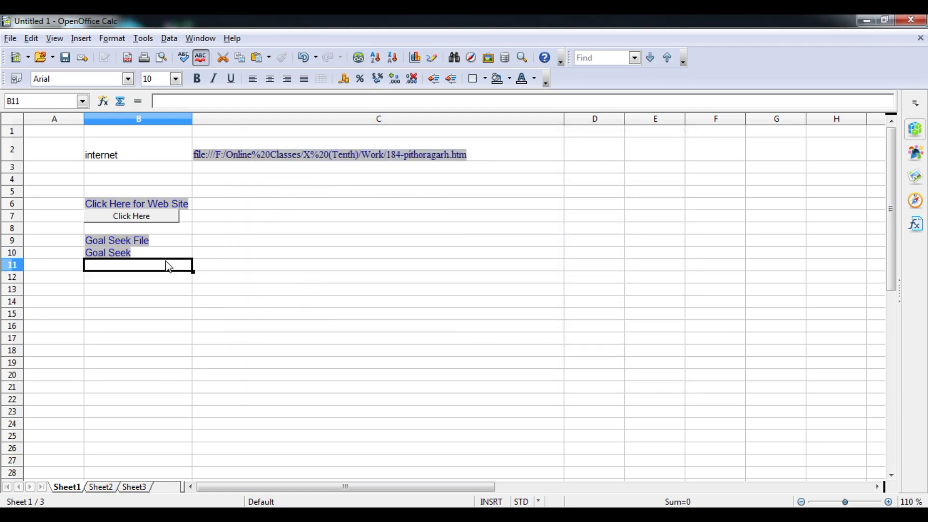
pyautogui.click(120, 255)
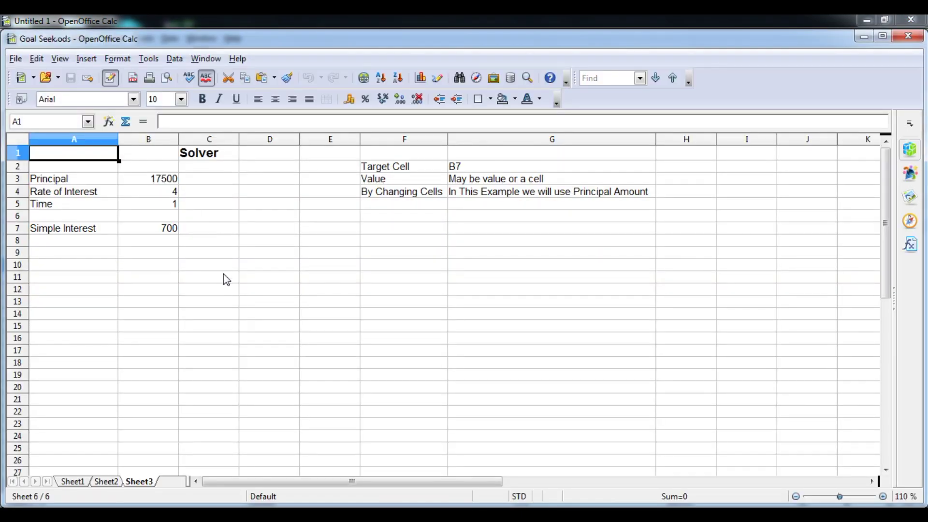
pyautogui.click(911, 35)
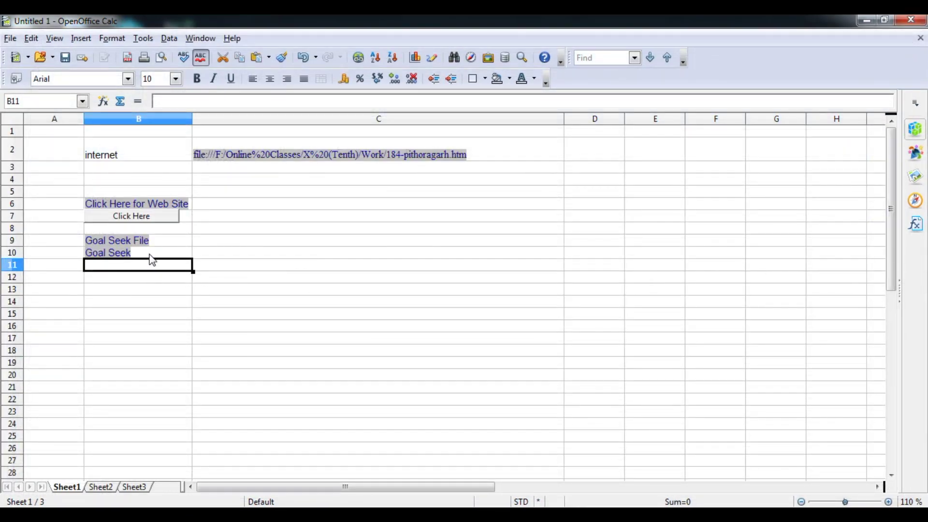
# Examine the sheets of Goal Seek.ods offered as targets for a document hyperlink, and close the Hyperlink dialog without inserting a link
pyautogui.click(359, 57)
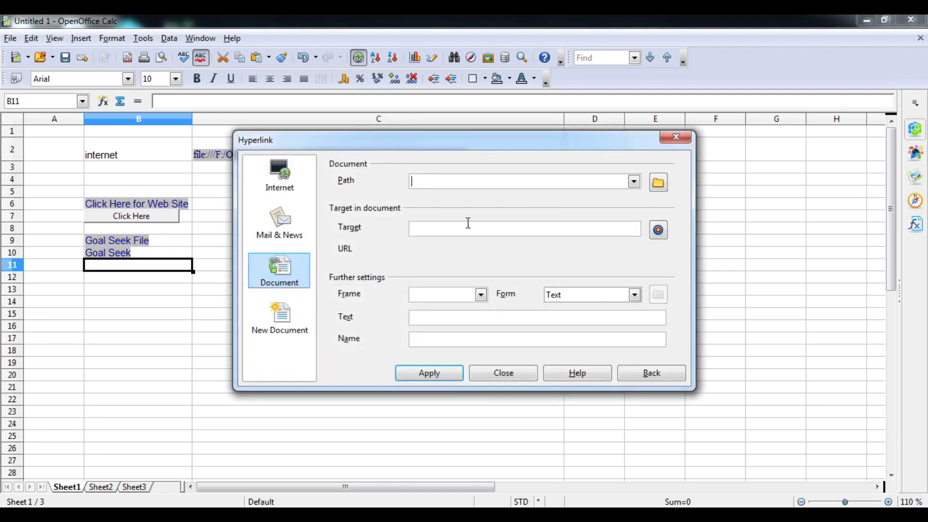
pyautogui.click(634, 181)
pyautogui.click(617, 201)
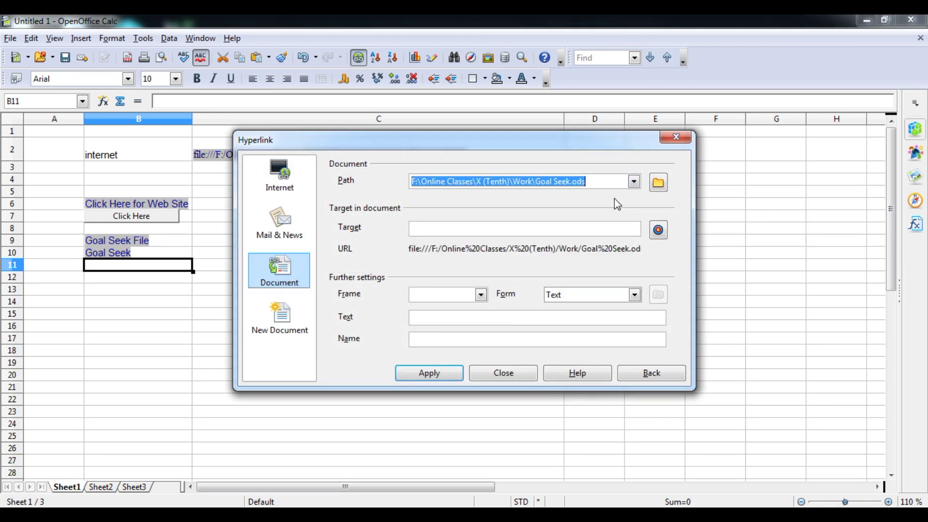
pyautogui.click(658, 230)
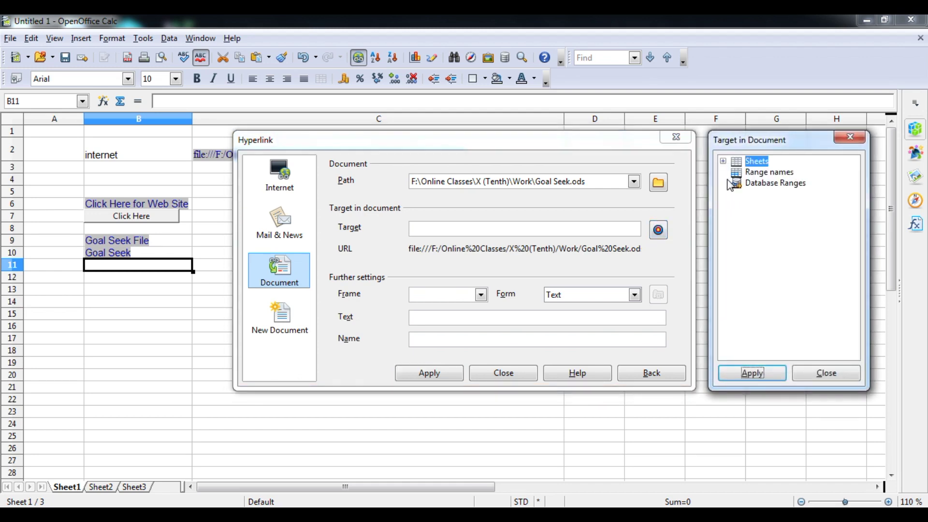
pyautogui.click(722, 161)
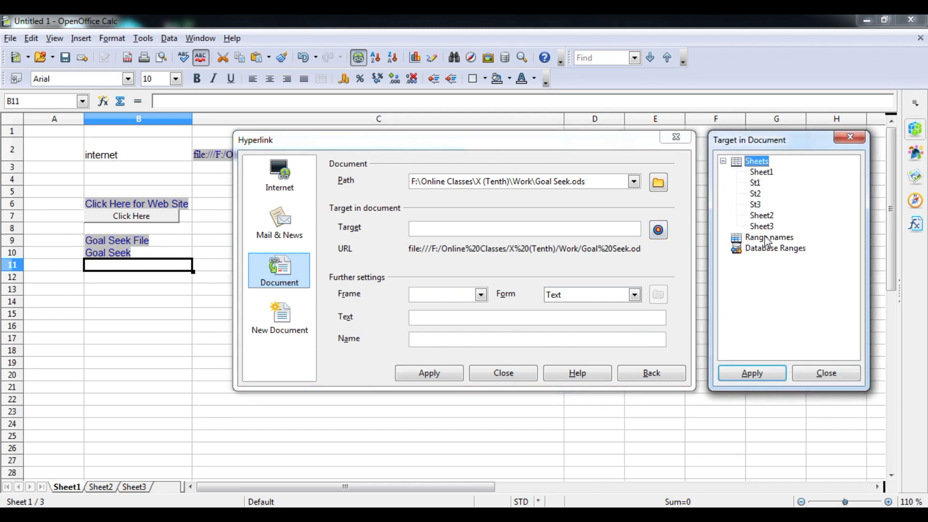
pyautogui.click(825, 373)
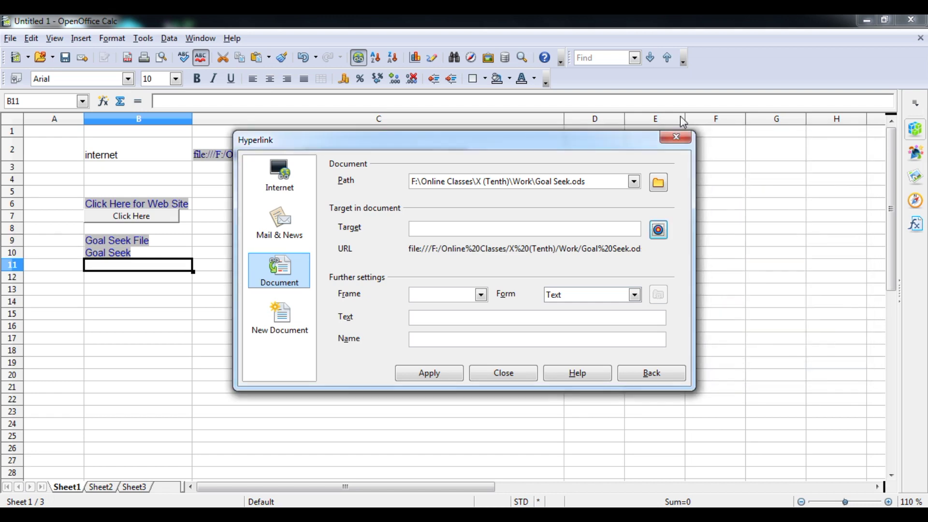
pyautogui.click(676, 138)
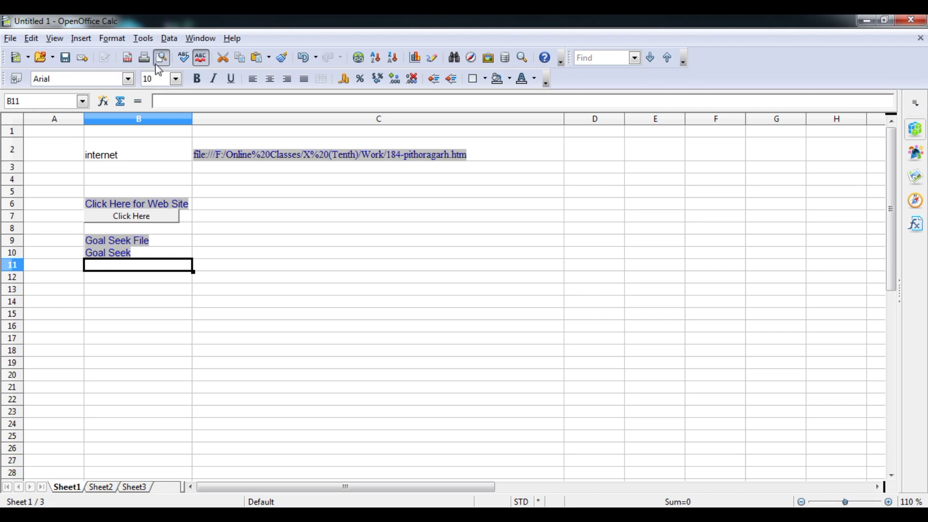
pyautogui.click(360, 59)
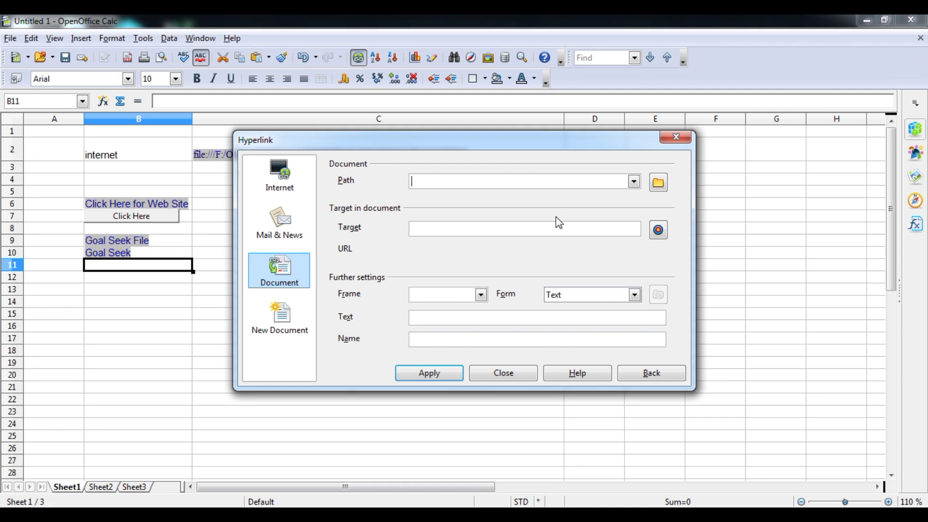
pyautogui.click(675, 138)
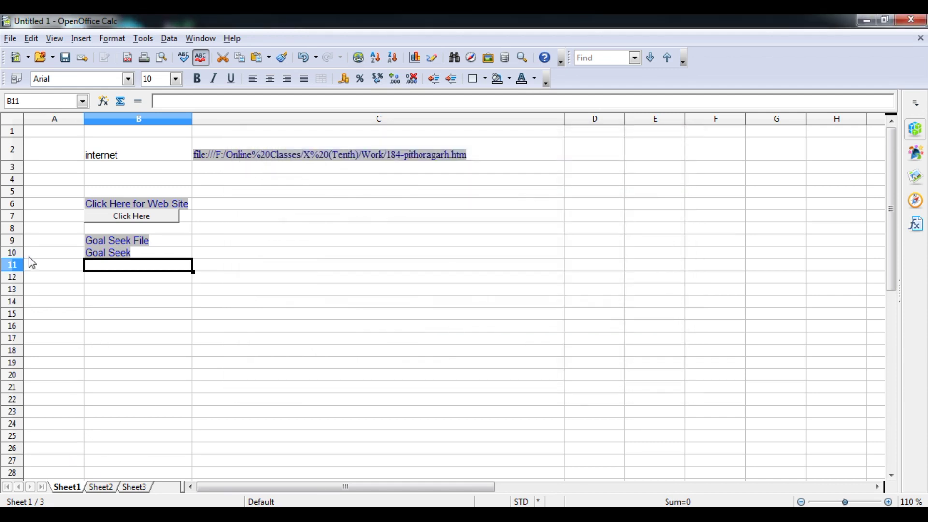
# Enter the title "Sheet 1" in cell C1 of Sheet1
pyautogui.click(289, 135)
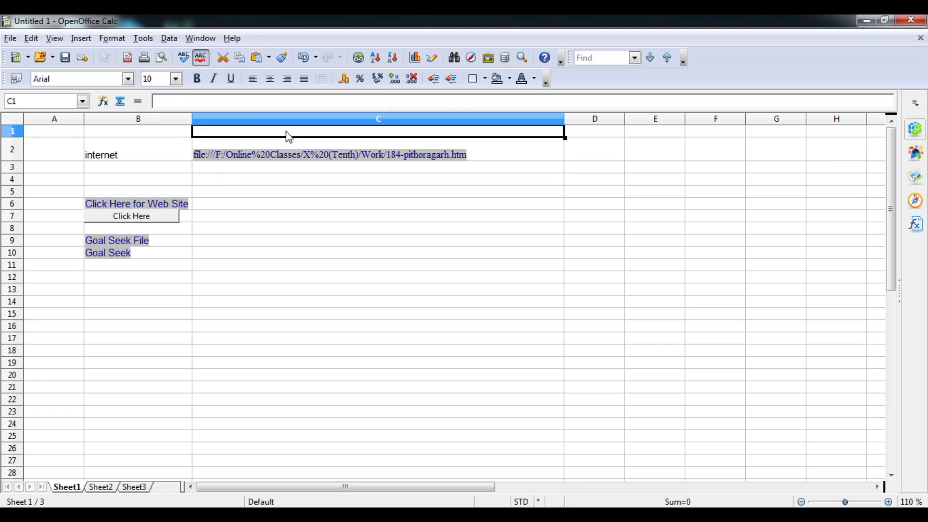
pyautogui.write('Sheet ')
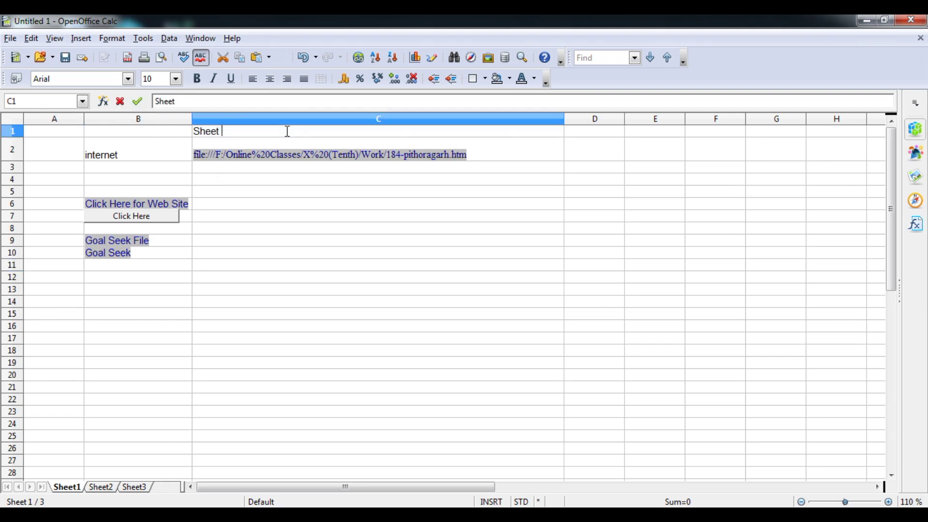
pyautogui.write('1')
pyautogui.press('Return')
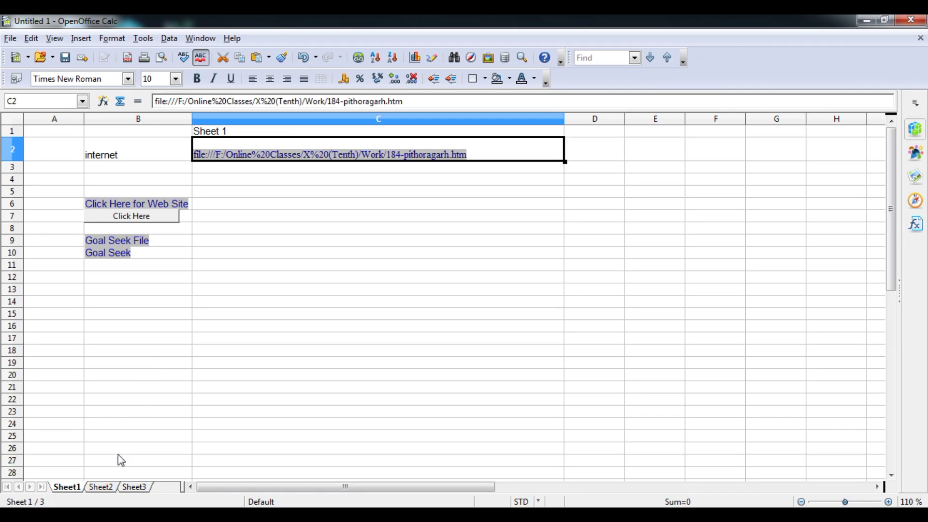
# Enter the title "Sheet 2" in cell E1 of Sheet2
pyautogui.click(101, 486)
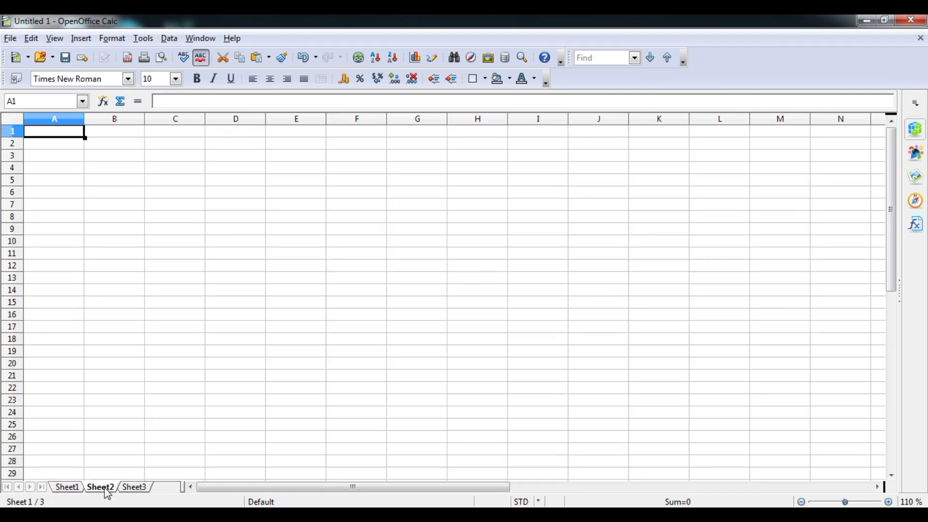
pyautogui.click(310, 135)
pyautogui.write('Sheee')
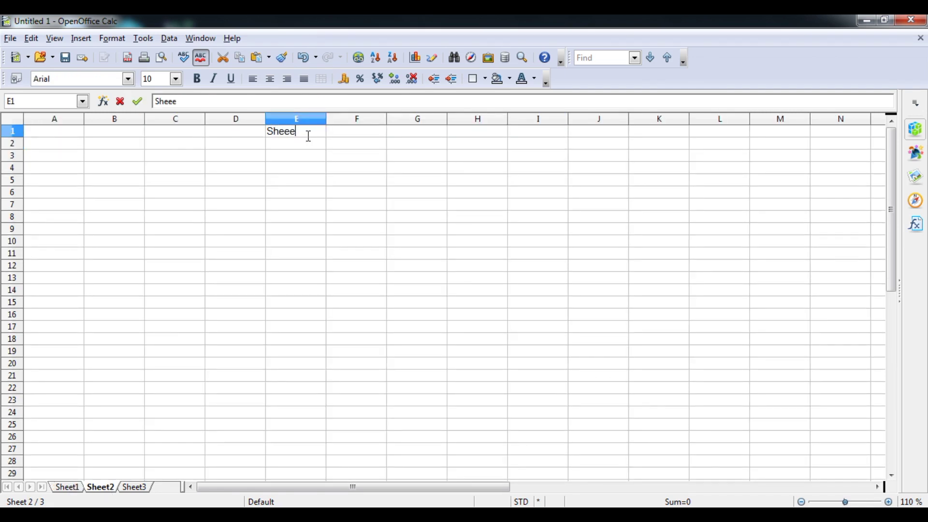
pyautogui.press('BackSpace')
pyautogui.press('BackSpace')
pyautogui.press('BackSpace')
pyautogui.write('t 2')
# Make the "Sheet 2" title text in E1 bold and set its font size to 15
pyautogui.moveTo(312, 136); pyautogui.dragTo(279, 137)
pyautogui.click(197, 79)
pyautogui.click(177, 80)
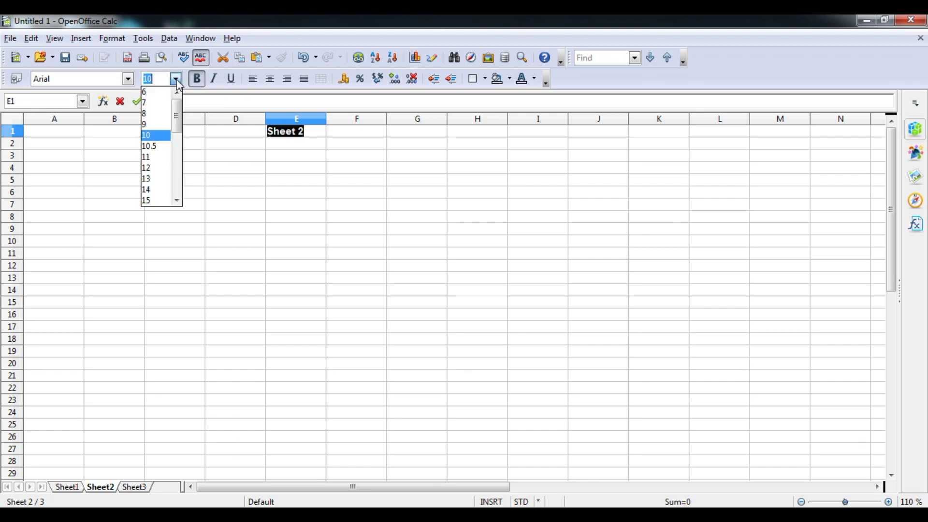
pyautogui.click(150, 201)
pyautogui.click(296, 205)
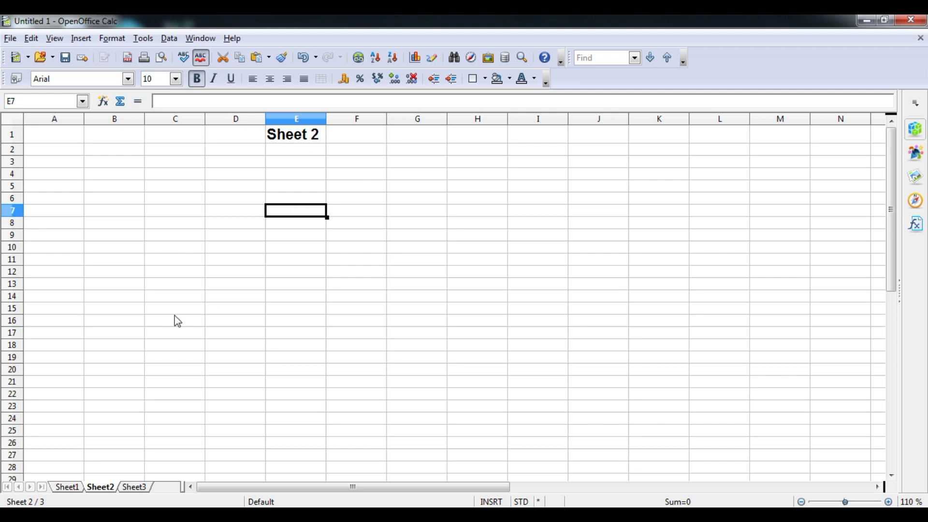
# Format the "Sheet 1" title in C1 of Sheet1 with font size 15 and bold
pyautogui.click(75, 488)
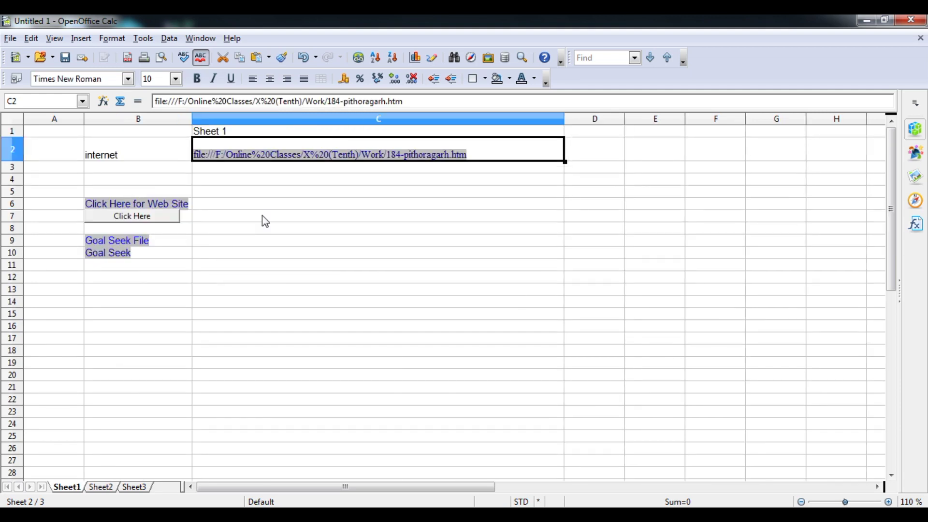
pyautogui.click(239, 132)
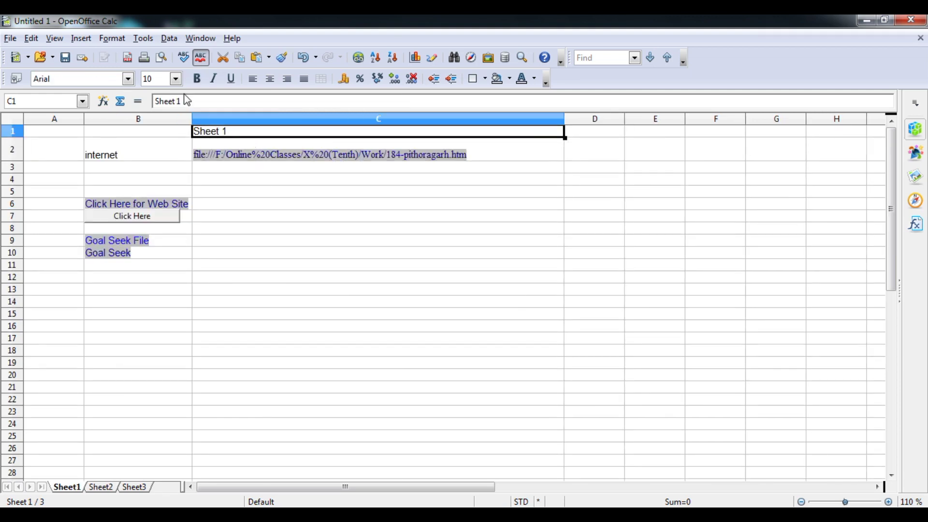
pyautogui.click(176, 79)
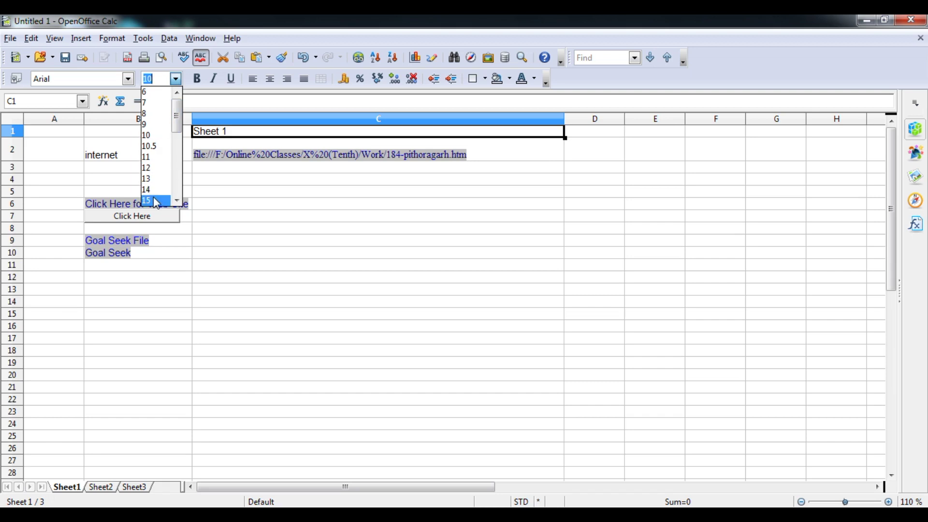
pyautogui.click(152, 196)
pyautogui.click(197, 79)
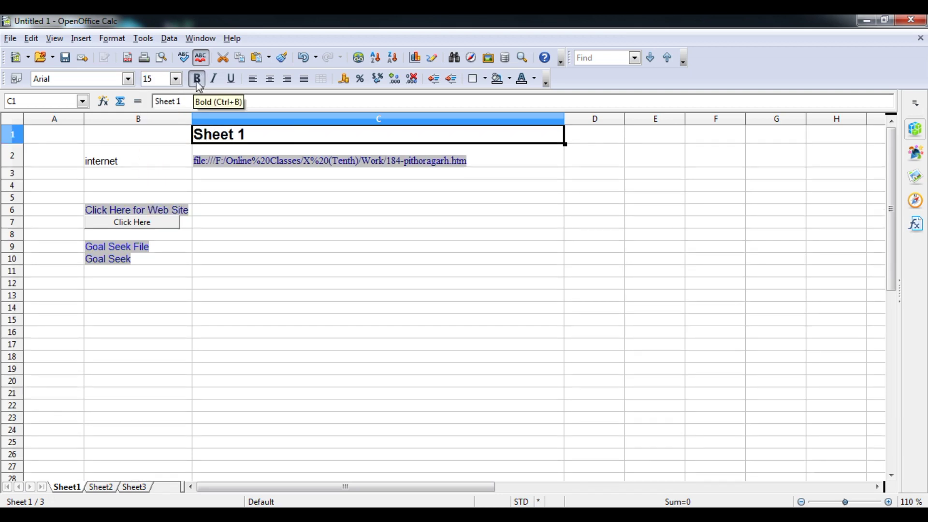
# Set up a document hyperlink for cell B12 of Sheet1 that targets Sheet2 of the same workbook
pyautogui.click(150, 286)
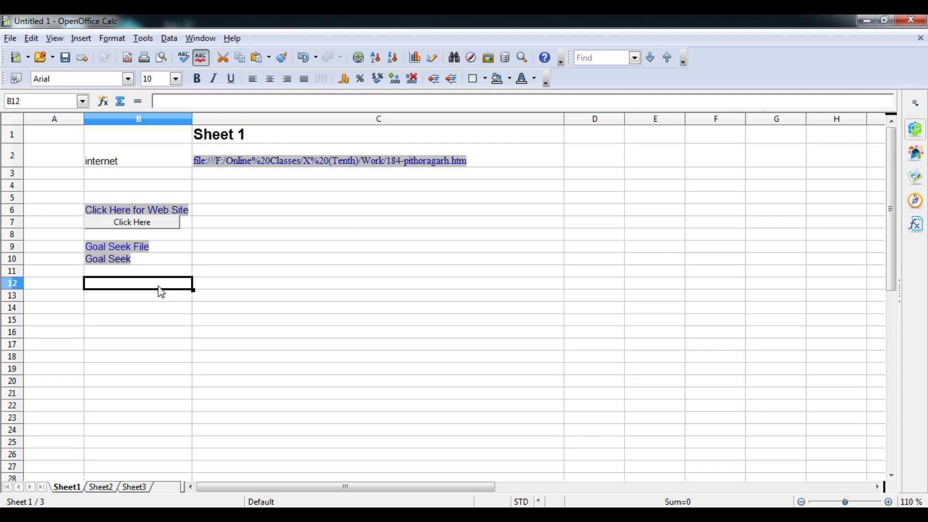
pyautogui.click(362, 60)
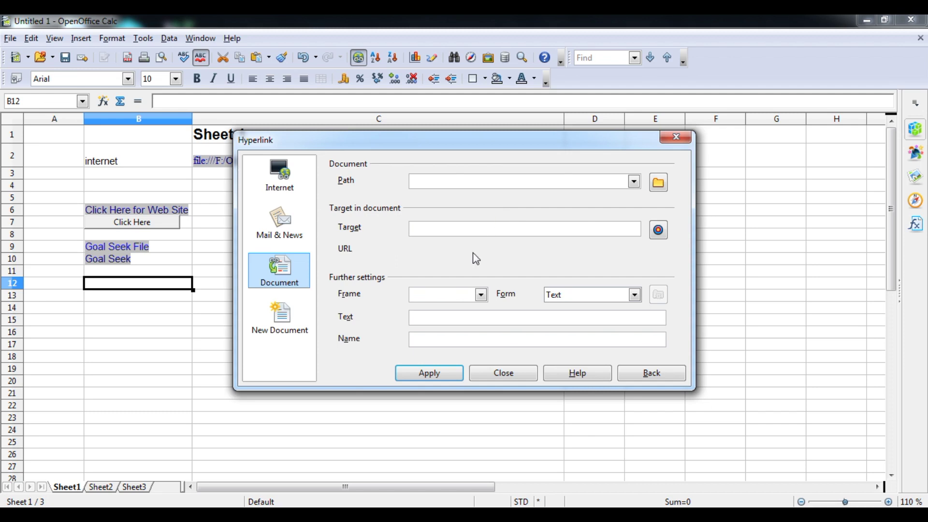
pyautogui.click(657, 233)
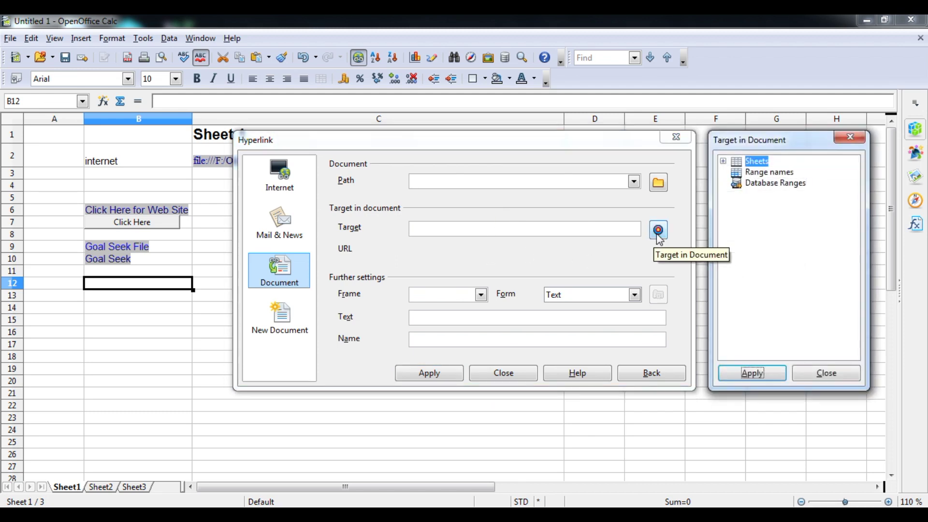
pyautogui.click(723, 161)
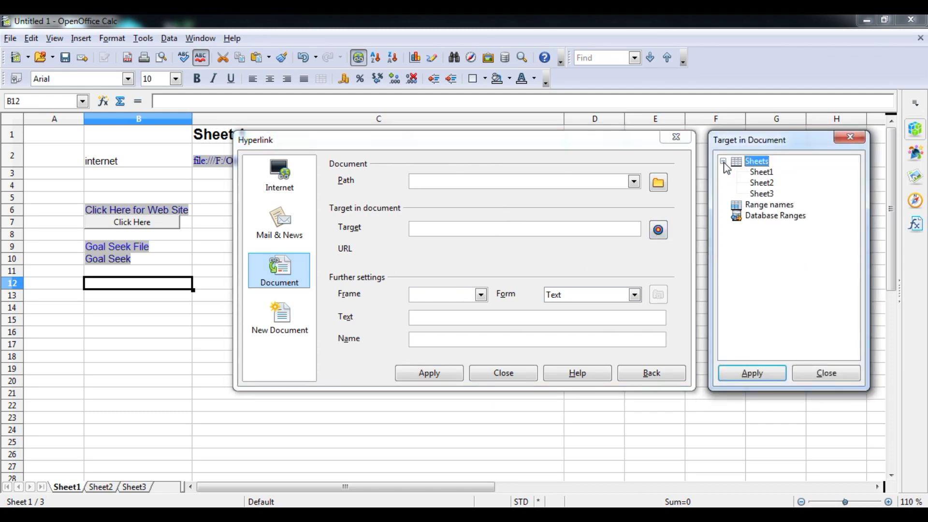
pyautogui.click(758, 184)
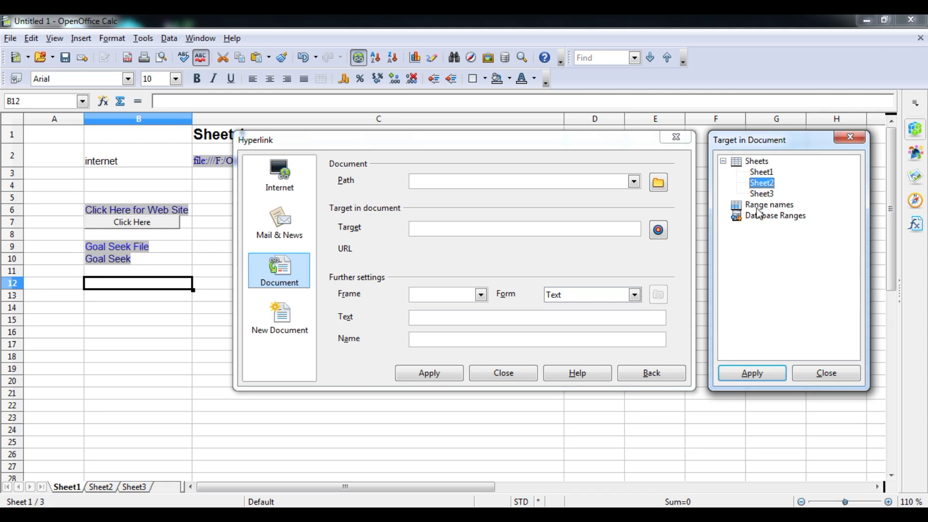
pyautogui.click(746, 374)
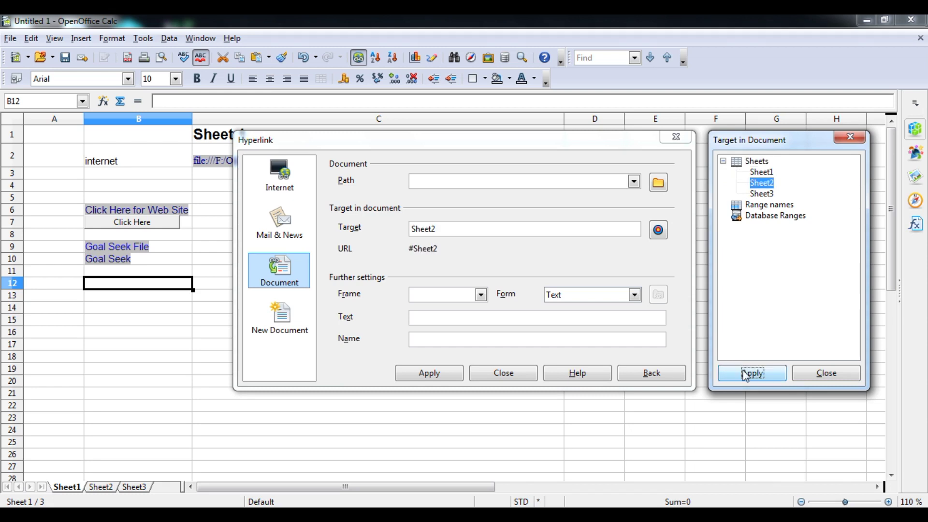
# Label the B12 link "Go to Sheet 2", insert it, and test it by following it to Sheet2
pyautogui.click(459, 317)
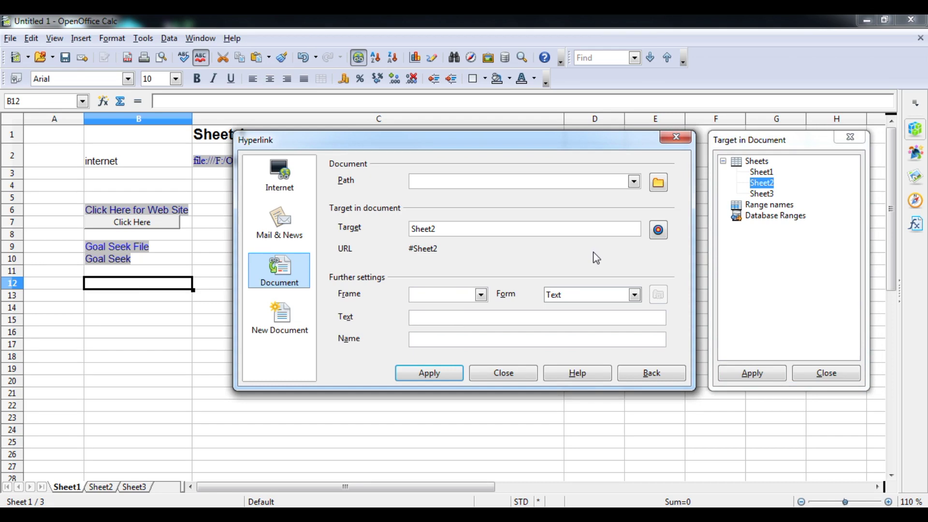
pyautogui.write('Go to Sheet 2')
pyautogui.click(442, 374)
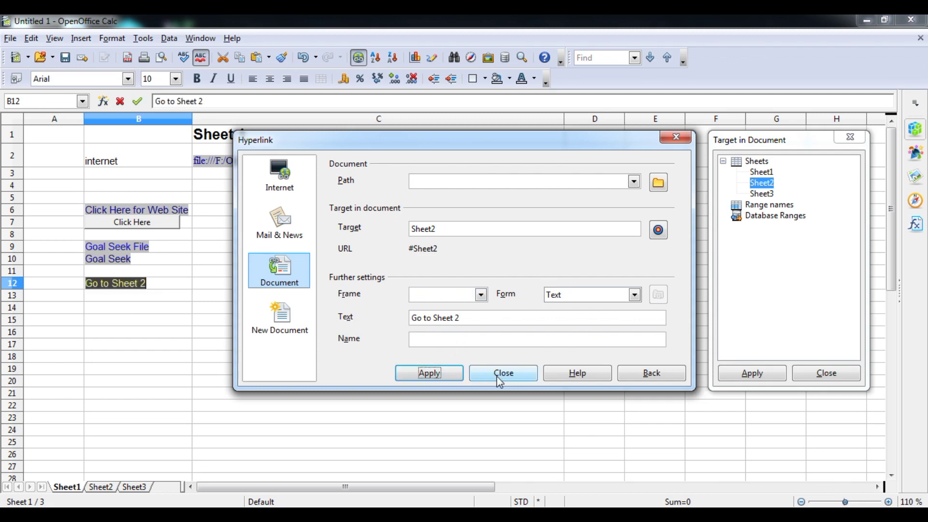
pyautogui.click(500, 379)
pyautogui.click(194, 296)
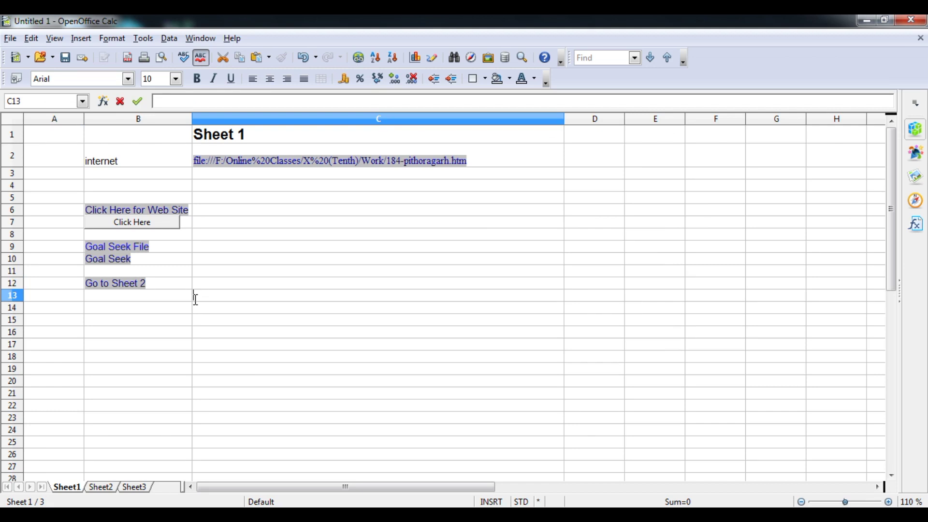
pyautogui.click(143, 284)
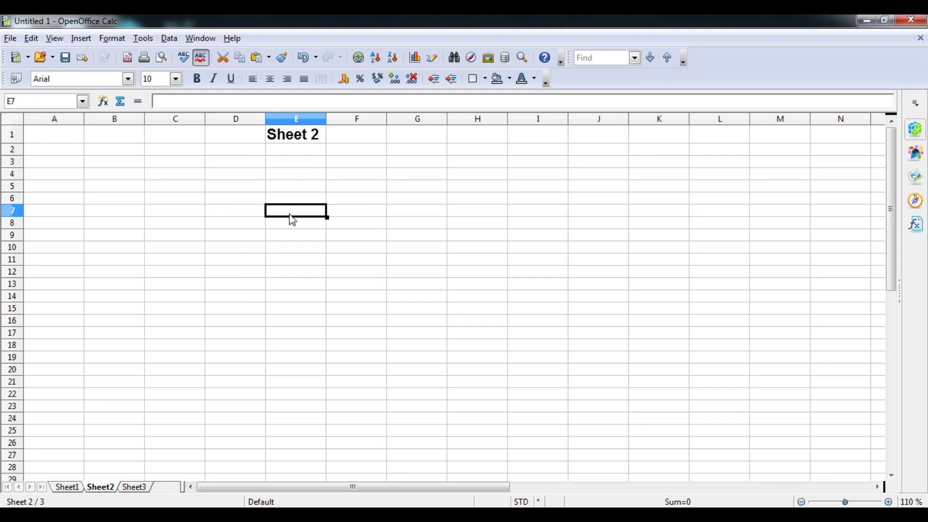
# Set up a document hyperlink for cell E7 of Sheet2 that targets Sheet1 of the same workbook
pyautogui.click(363, 61)
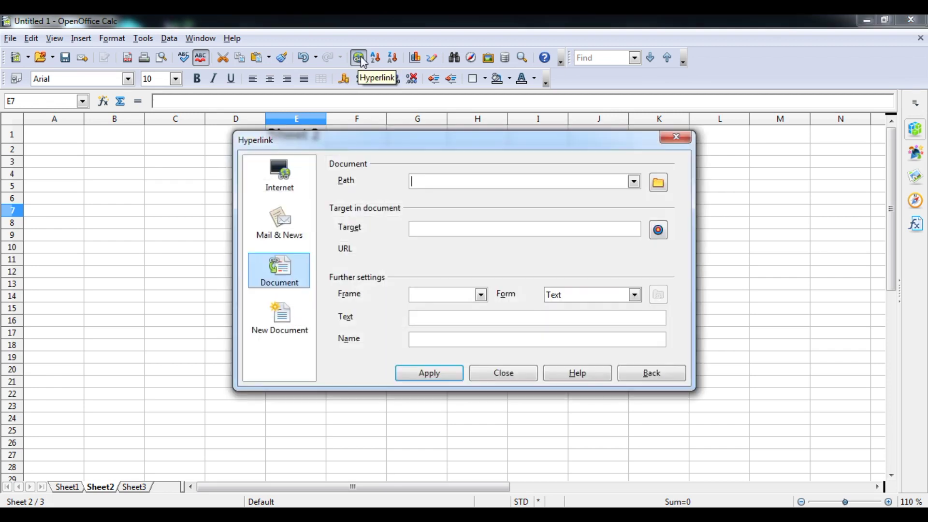
pyautogui.click(657, 231)
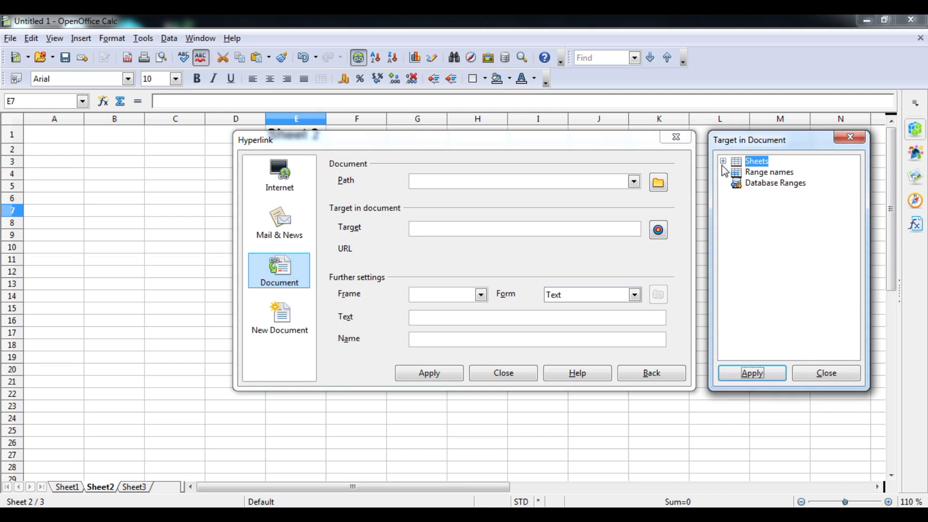
pyautogui.click(723, 161)
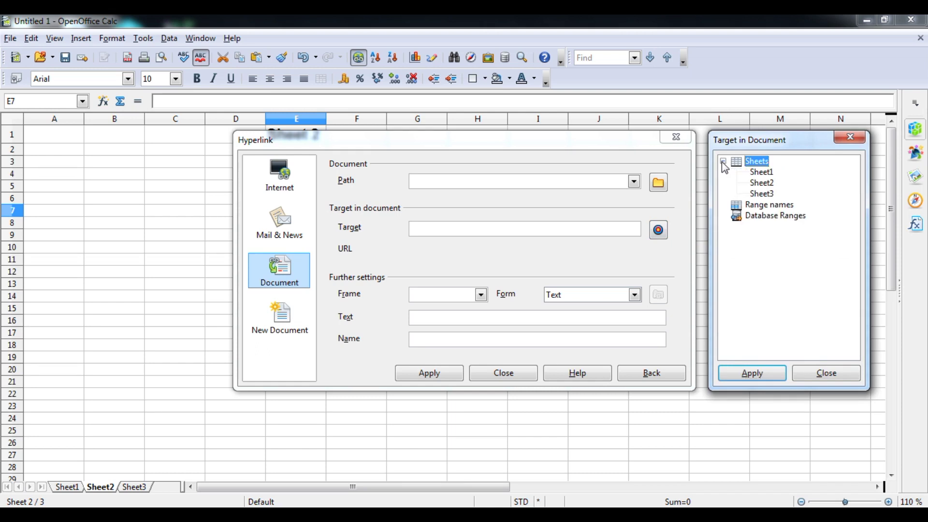
pyautogui.click(760, 173)
pyautogui.click(743, 373)
# Label the E7 link "Go to Home Page", insert it and close the Hyperlink dialog
pyautogui.click(437, 319)
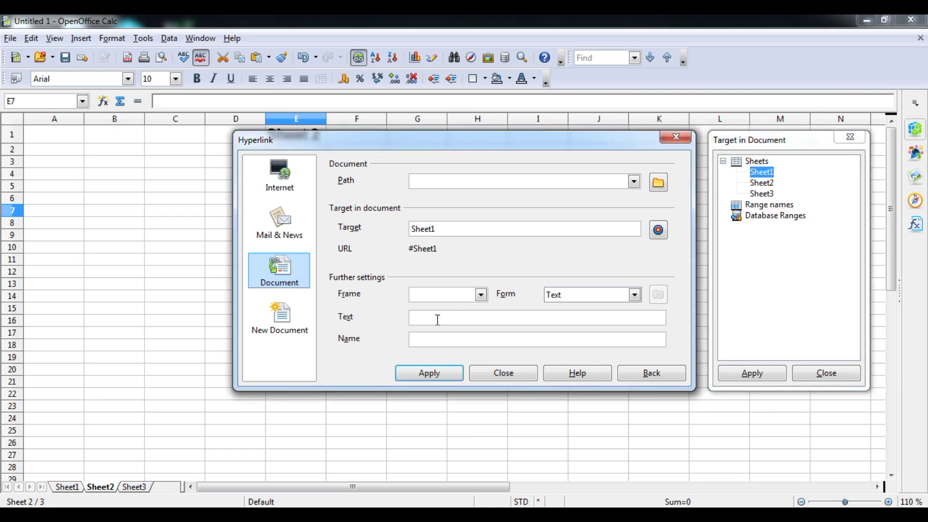
pyautogui.write('Go to Home Page')
pyautogui.click(426, 375)
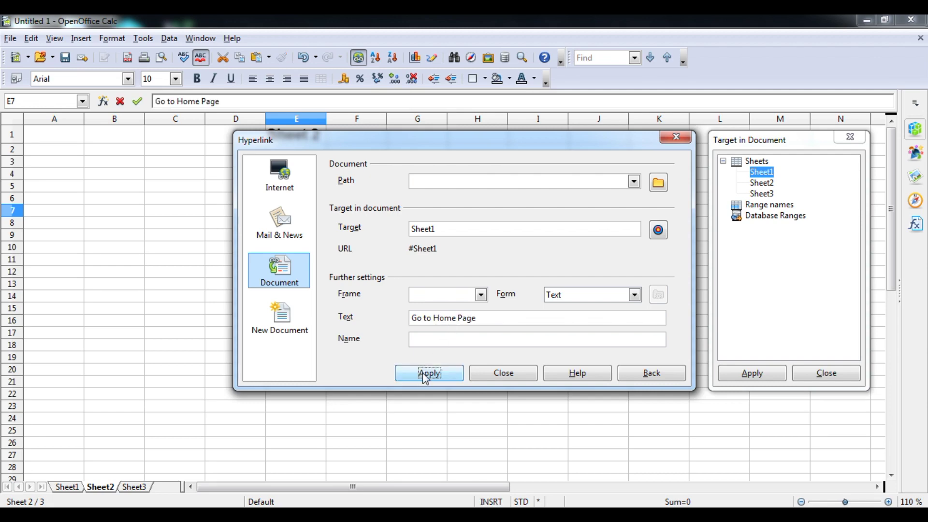
pyautogui.click(503, 376)
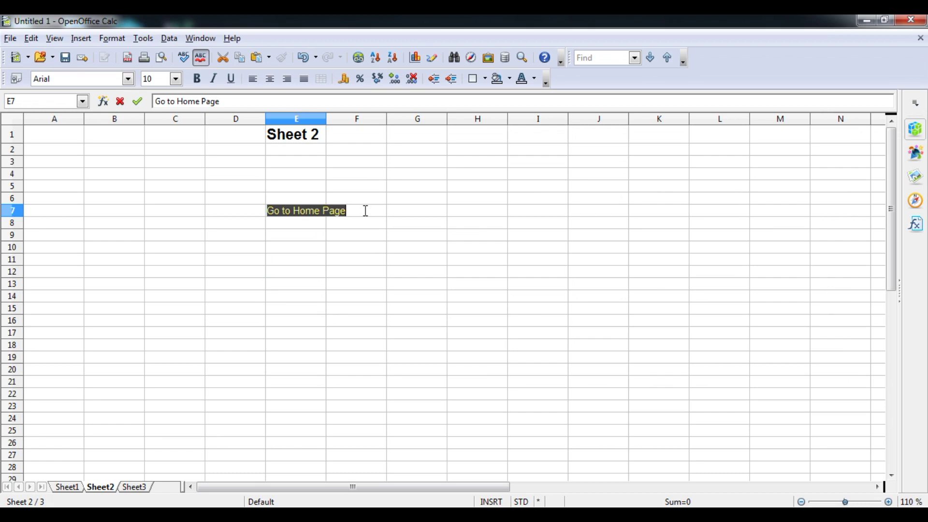
# Test the "Go to Home Page" link in E7 by following it to Sheet1
pyautogui.click(370, 211)
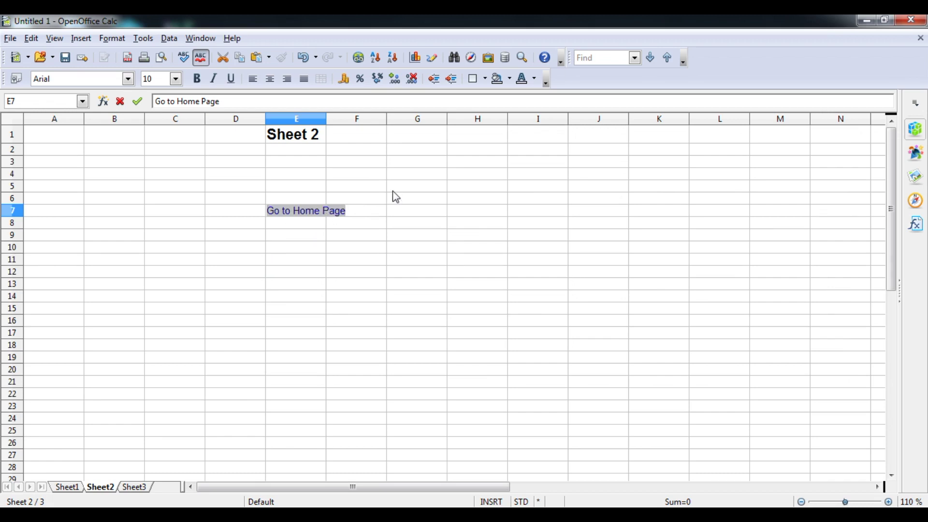
pyautogui.click(300, 214)
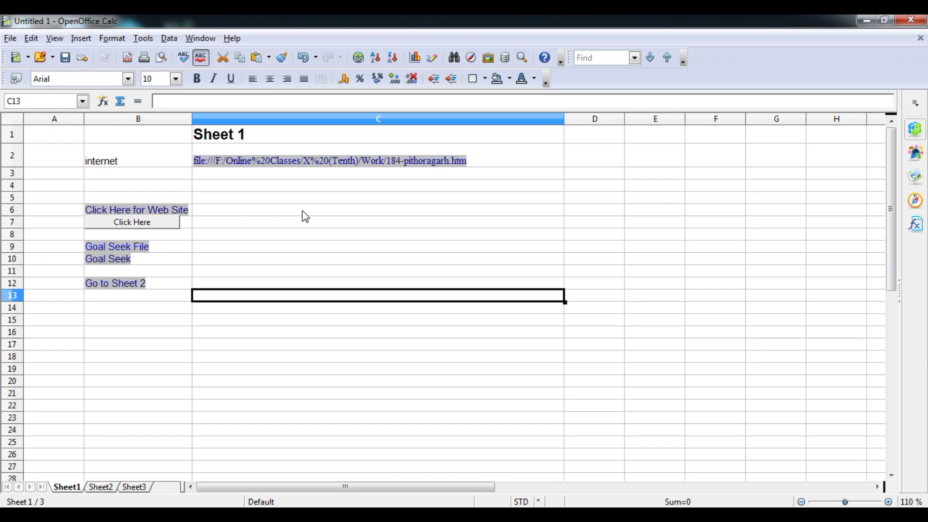
# Switch to the 402-INFO_TECH_X (2).pdf syllabus in Adobe Reader to check the hyperlink topics, and return to the spreadsheet
pyautogui.moveTo(355, 515)
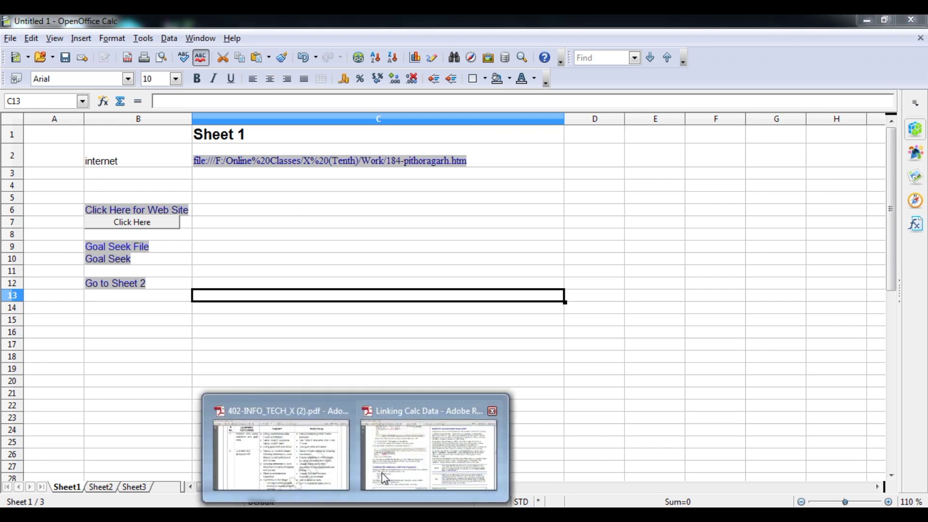
pyautogui.moveTo(382, 476)
pyautogui.click(323, 471)
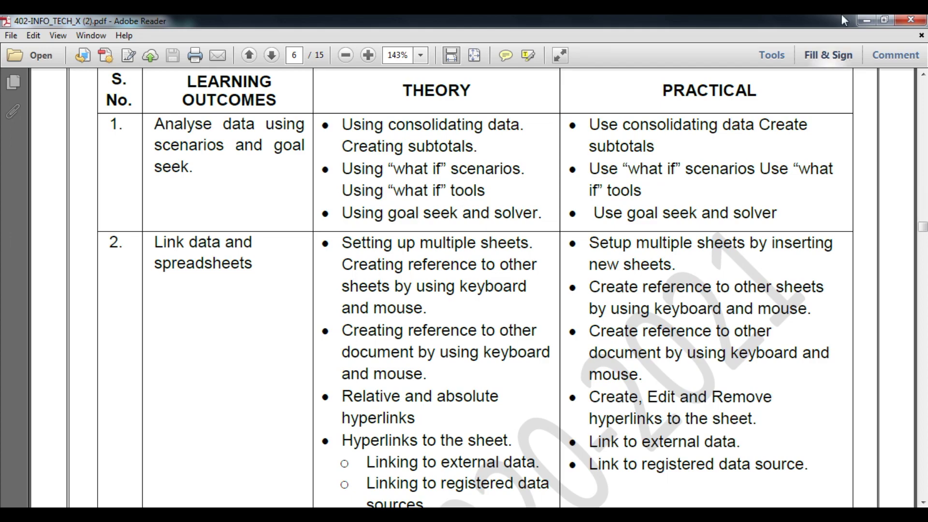
pyautogui.click(865, 17)
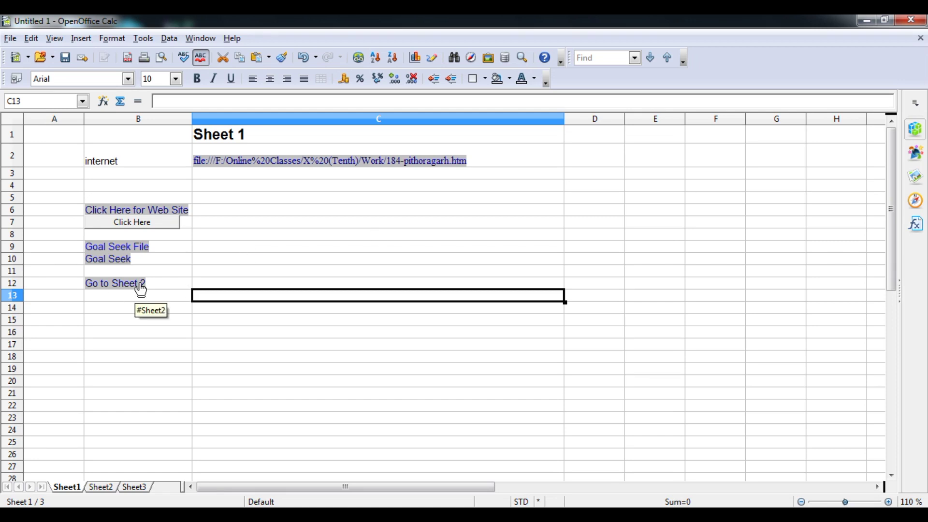
# Follow the B12 link to Sheet2 and come back to Sheet1 through the "Go to Home Page" link
pyautogui.click(180, 288)
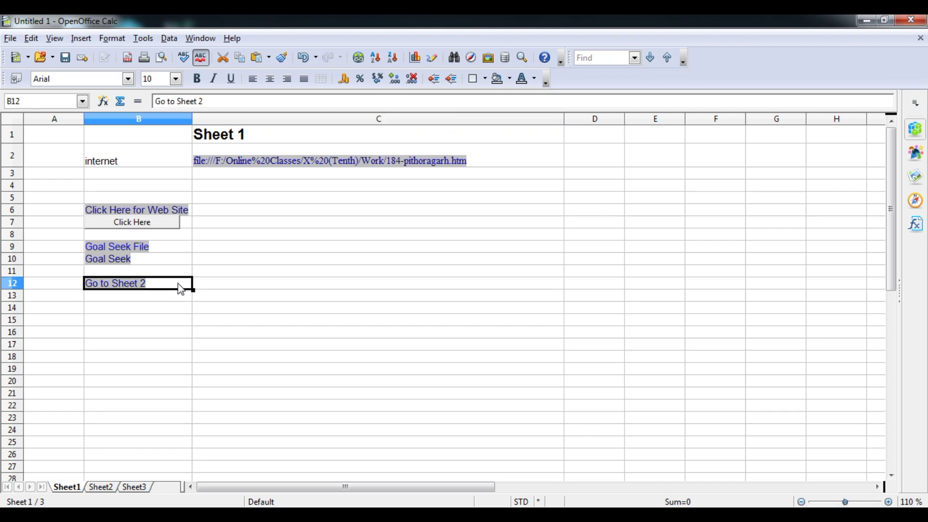
pyautogui.click(122, 287)
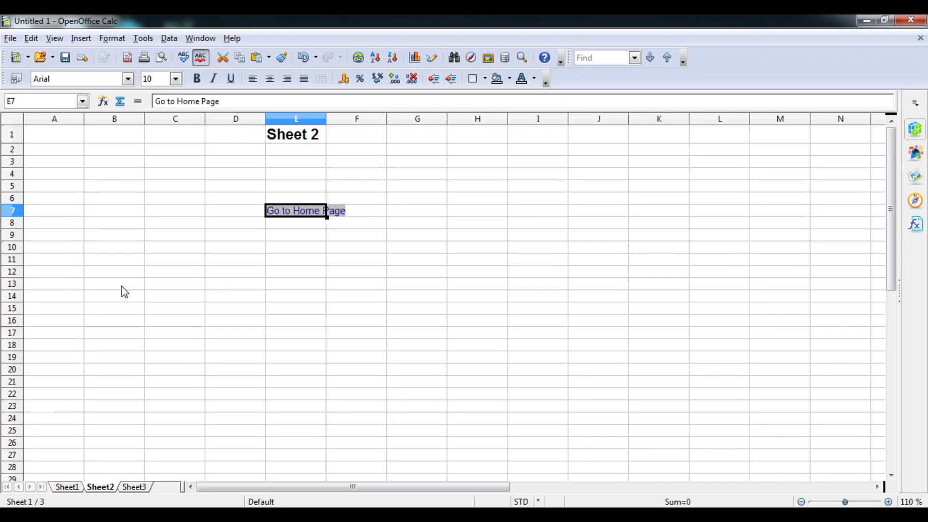
pyautogui.click(295, 212)
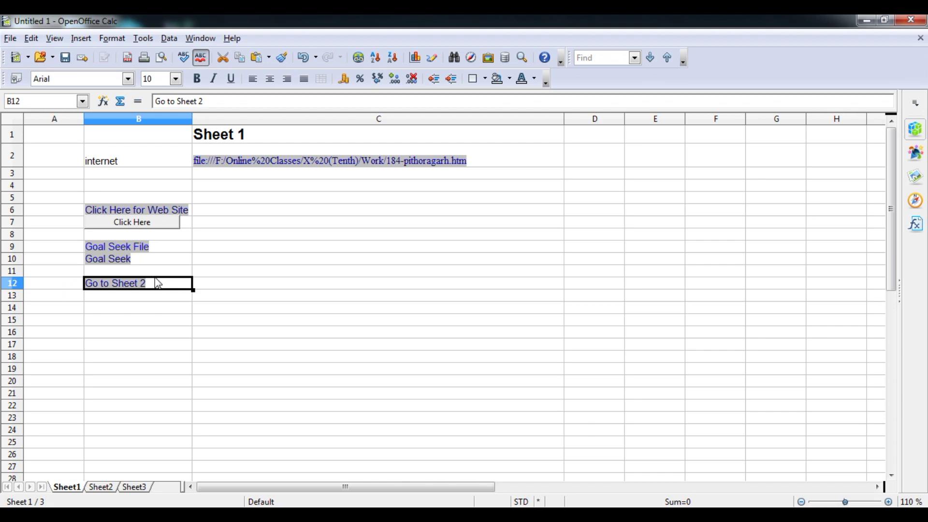
# Edit the hyperlink in cell B12 of Sheet1 so that its target is Sheet3
pyautogui.click(202, 329)
pyautogui.click(178, 283)
pyautogui.click(66, 287)
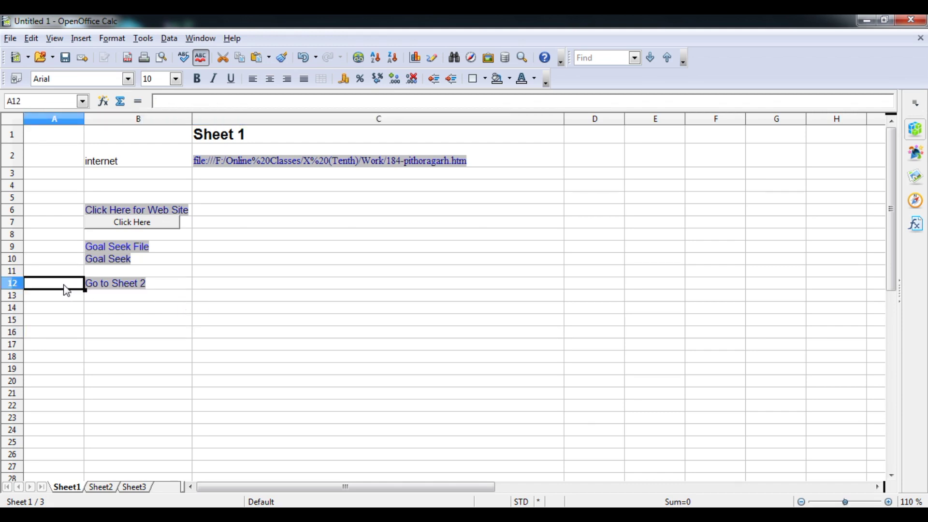
pyautogui.press('Right')
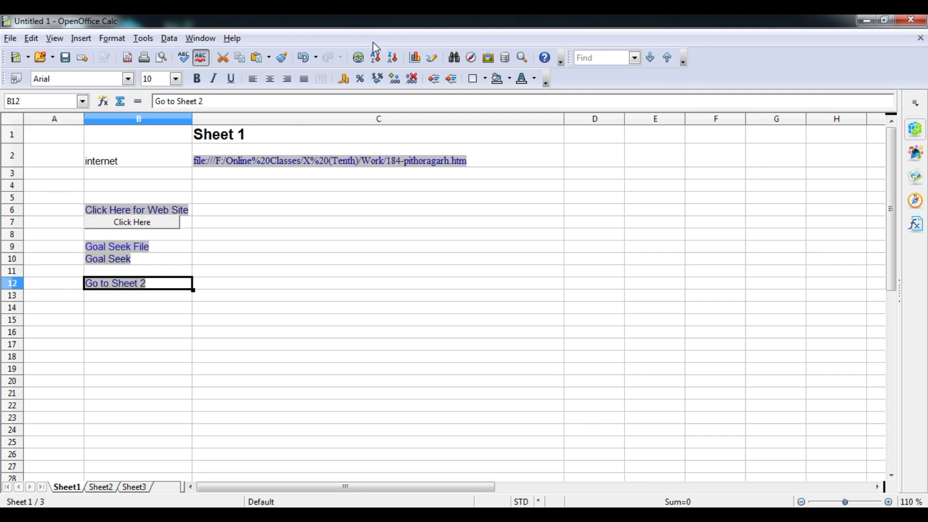
pyautogui.click(360, 58)
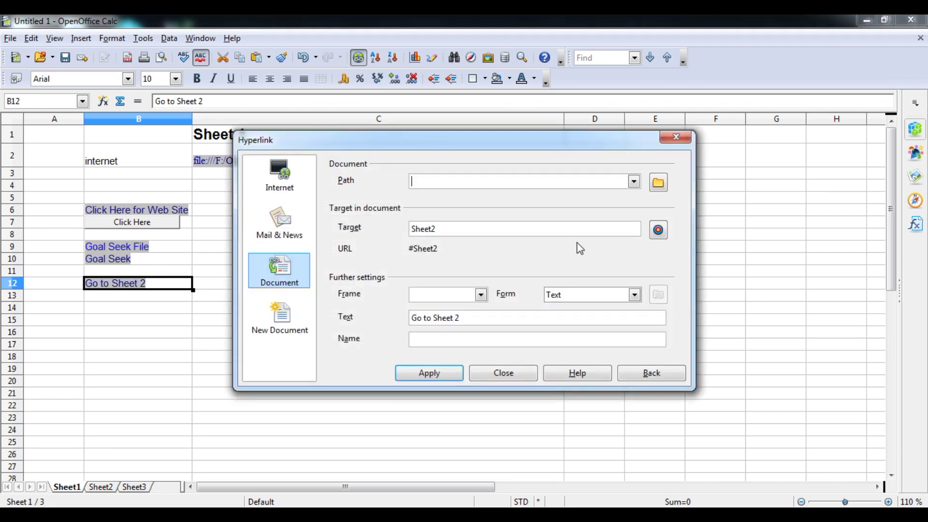
pyautogui.click(658, 230)
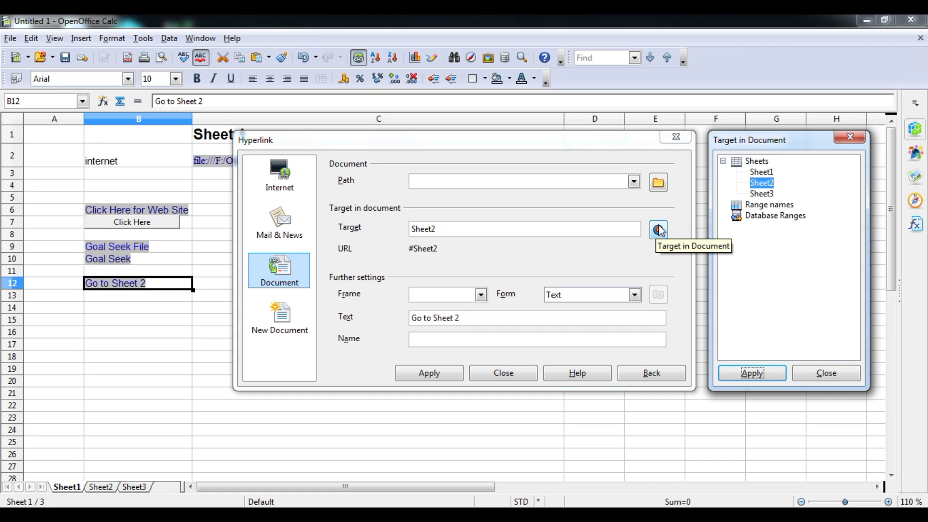
pyautogui.click(762, 194)
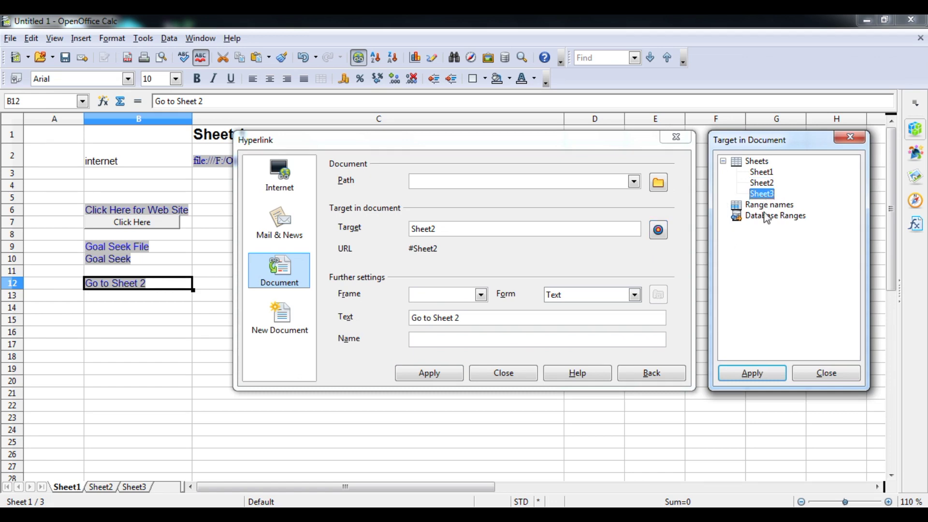
pyautogui.click(752, 375)
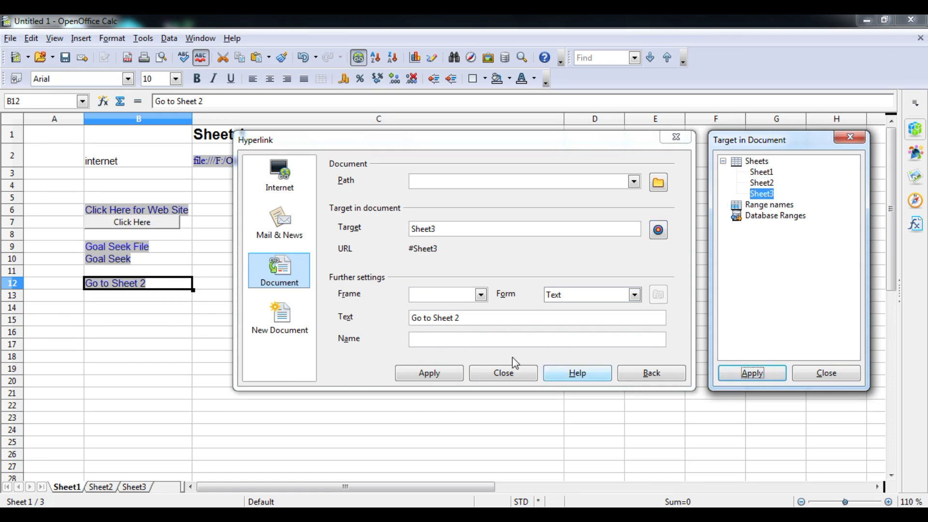
# Change the B12 link text to "Go to Sheet 3", apply the edit and close the Hyperlink dialog
pyautogui.click(478, 319)
pyautogui.write('3')
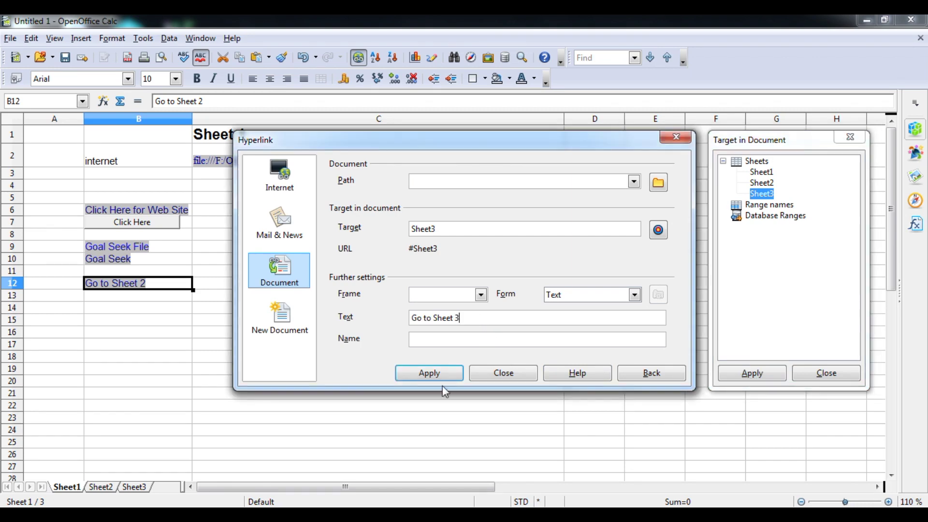
pyautogui.click(437, 379)
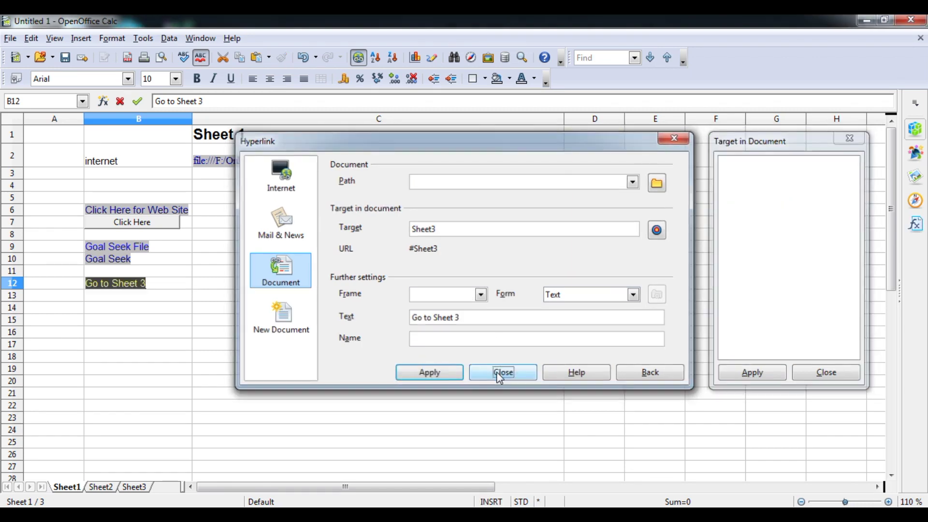
pyautogui.click(498, 376)
# Test the edited B12 link to Sheet3, and return to Sheet1 through the home page link on Sheet2
pyautogui.click(196, 313)
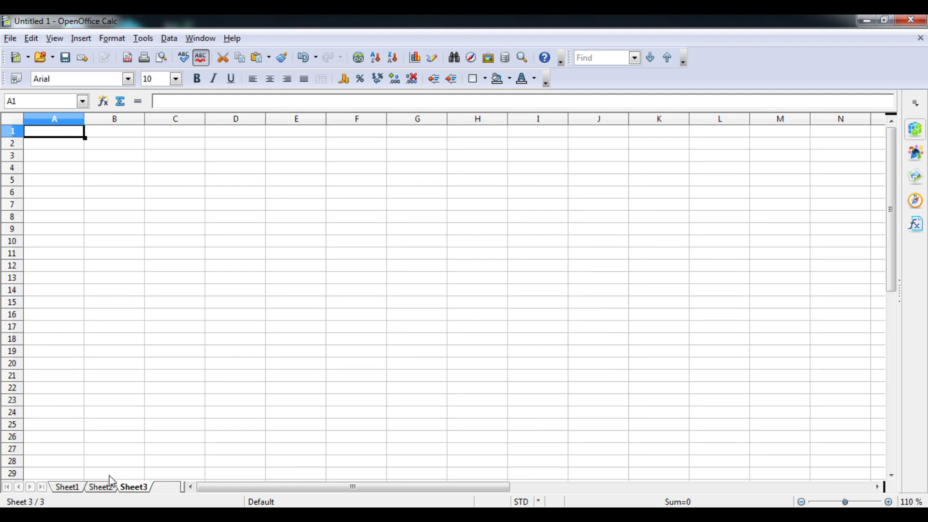
pyautogui.click(97, 489)
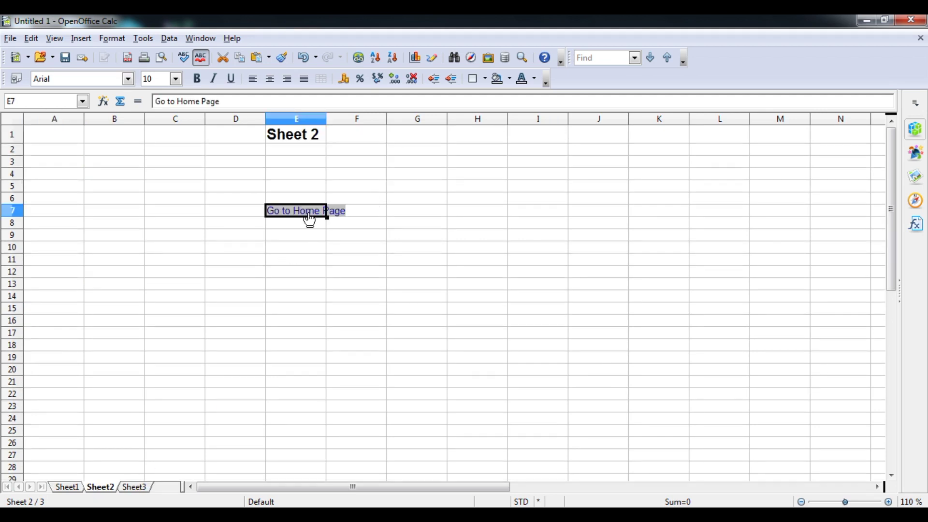
pyautogui.click(309, 217)
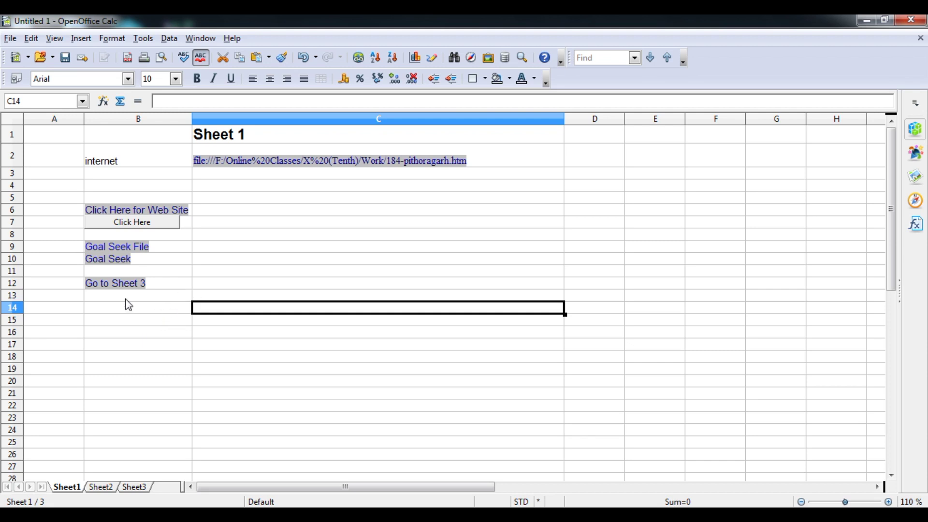
# Edit the B12 hyperlink again and set its target to Sheet2
pyautogui.click(46, 287)
pyautogui.press('Right')
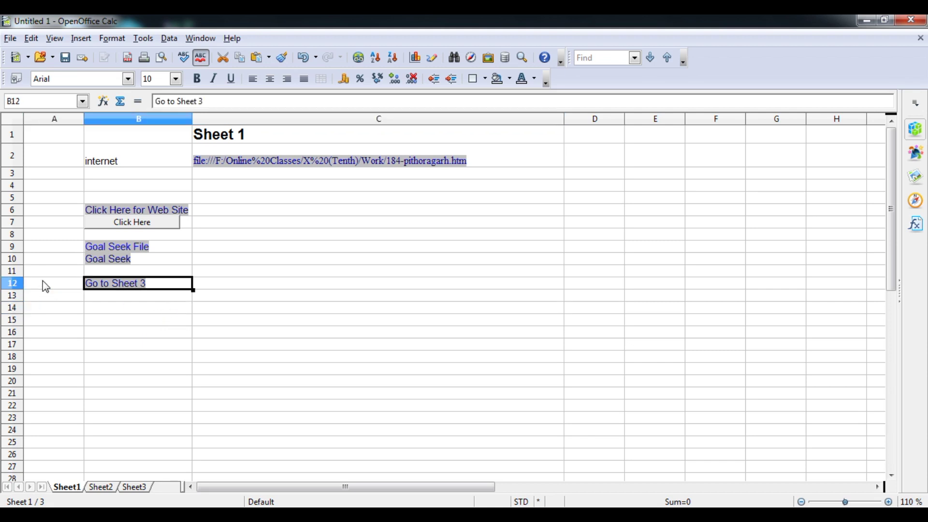
pyautogui.click(359, 62)
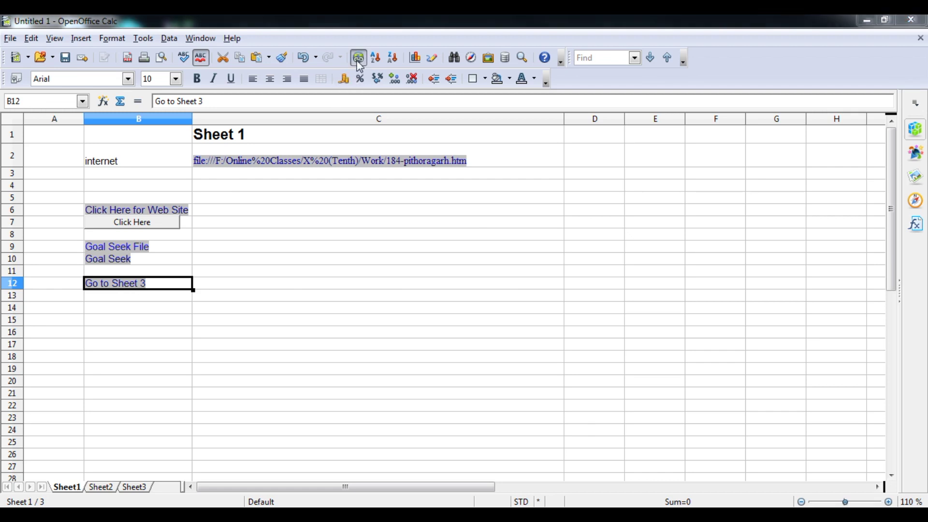
pyautogui.click(658, 229)
pyautogui.click(762, 183)
pyautogui.click(734, 376)
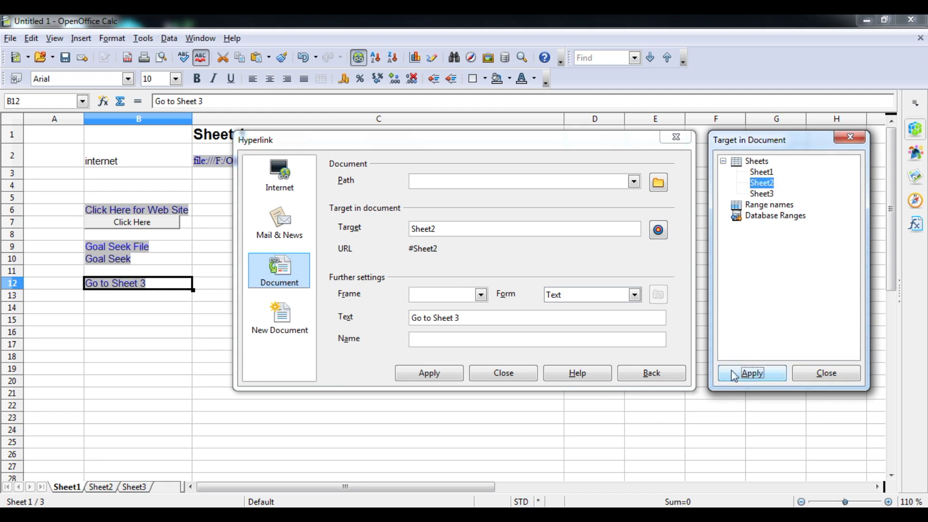
# Change the B12 link text to "Go to Sheet 2", apply it and close the Hyperlink dialog
pyautogui.click(522, 317)
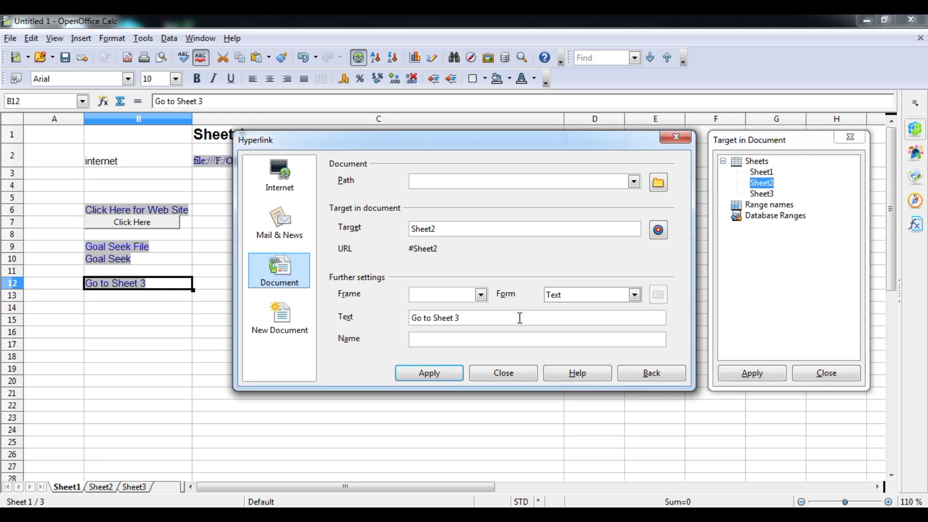
pyautogui.write('2')
pyautogui.click(436, 379)
pyautogui.click(489, 378)
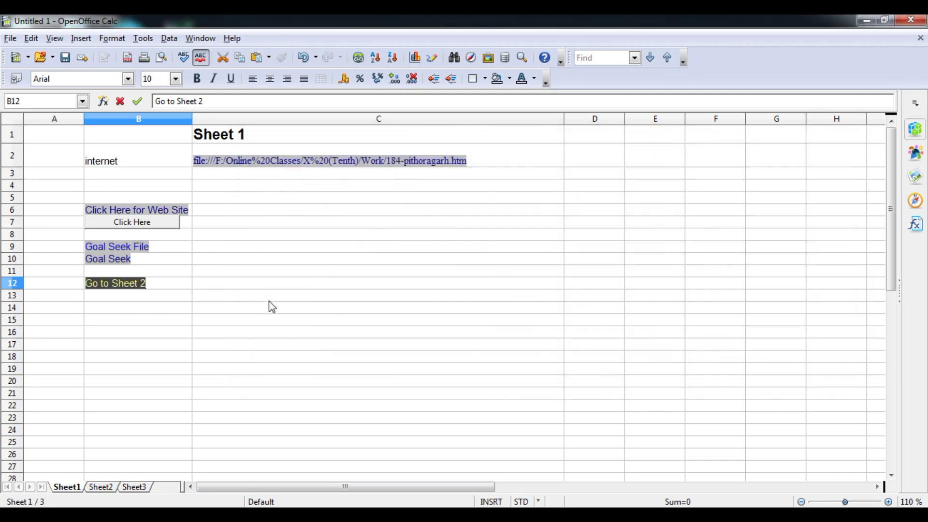
# Test the re-edited B12 link to Sheet2 and the E7 link back to Sheet1
pyautogui.click(137, 285)
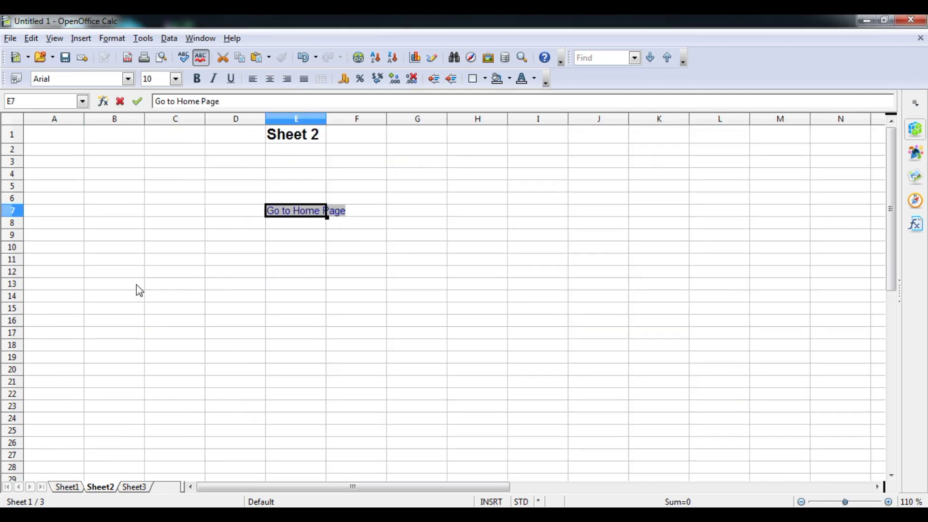
pyautogui.click(305, 211)
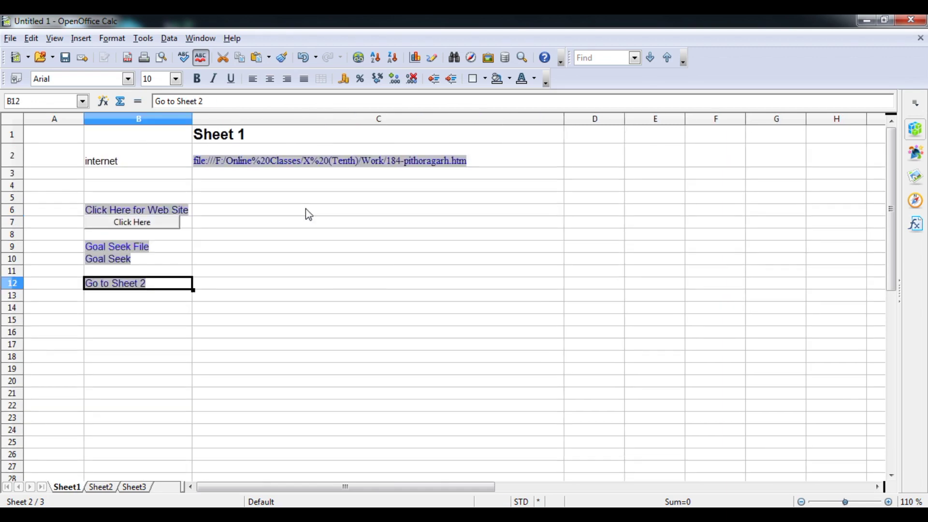
# Review the "Link data and spreadsheets" unit in the syllabus PDF in Adobe Reader, and return to the spreadsheet
pyautogui.moveTo(355, 514)
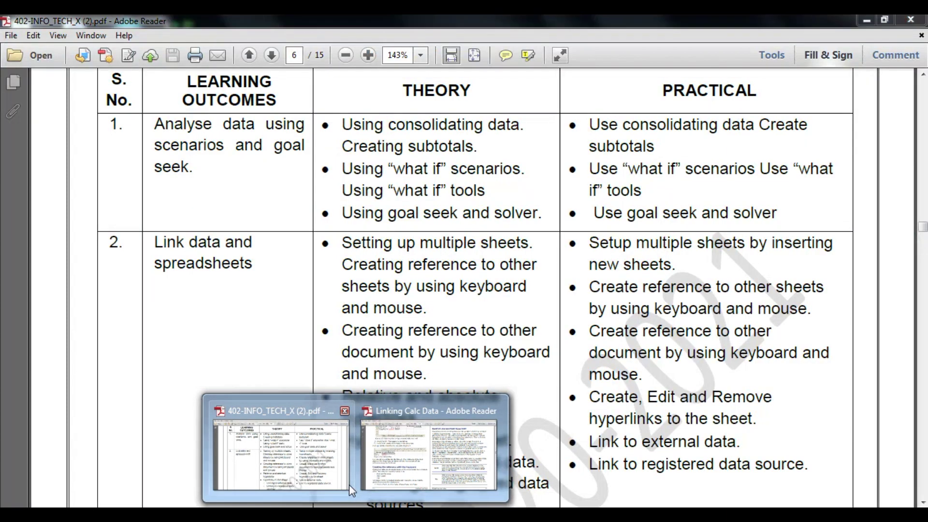
pyautogui.click(349, 484)
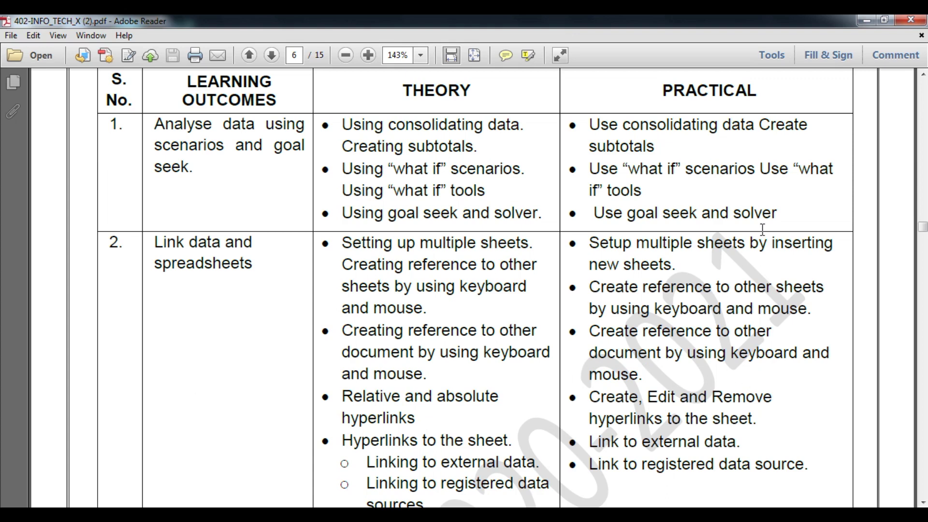
pyautogui.scroll(-3, 763, 229)
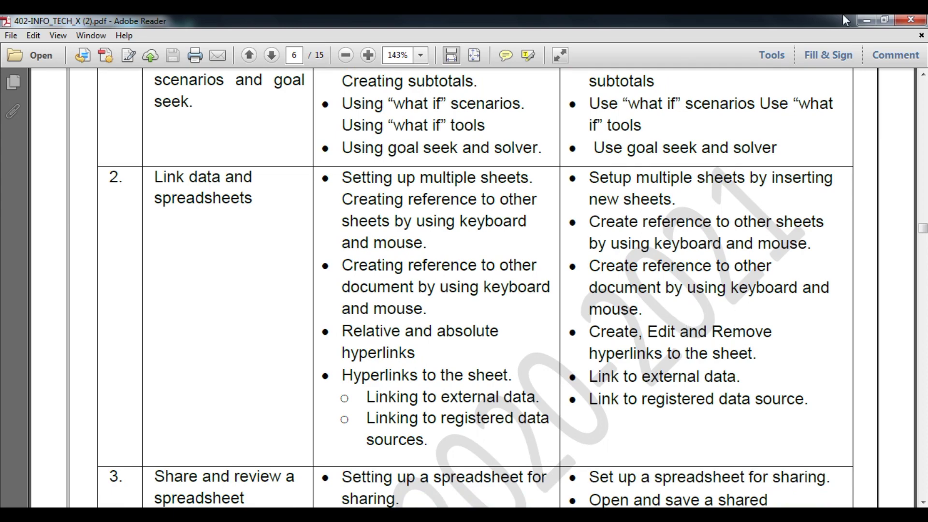
pyautogui.click(861, 19)
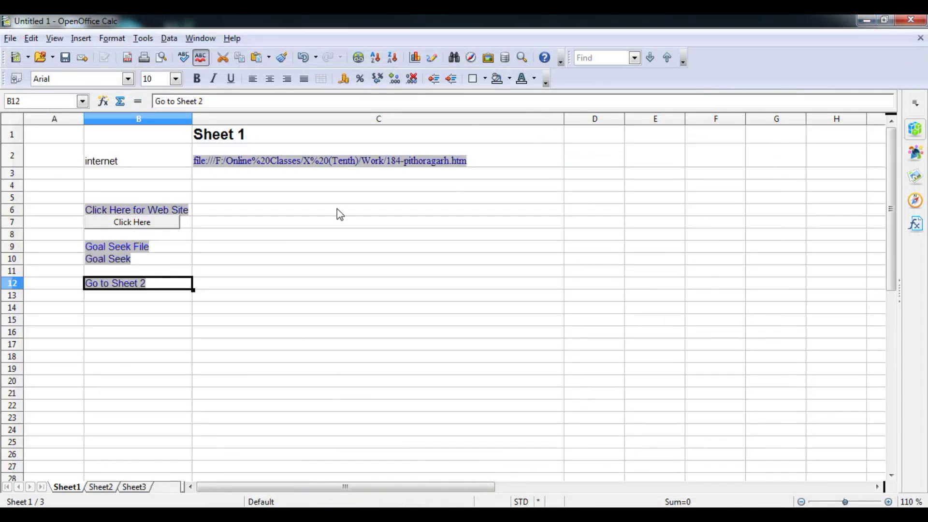
# Remove the hyperlink from cell B12 of Sheet1 by deleting its contents with the Delete all option
pyautogui.click(52, 290)
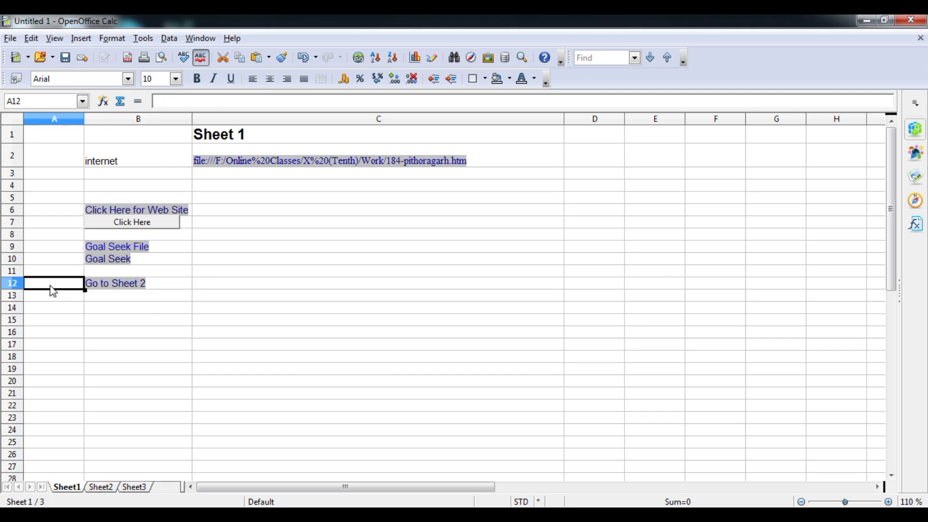
pyautogui.press('Right')
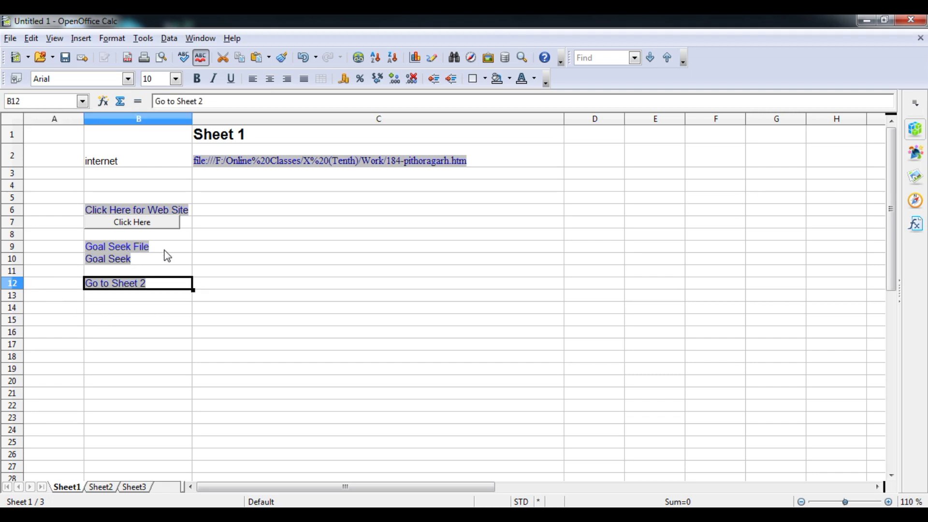
pyautogui.press('BackSpace')
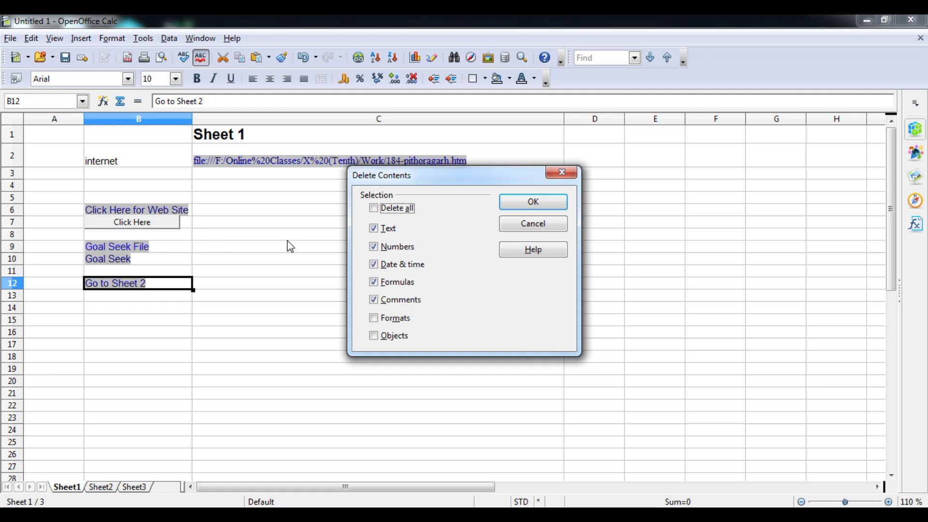
pyautogui.click(375, 209)
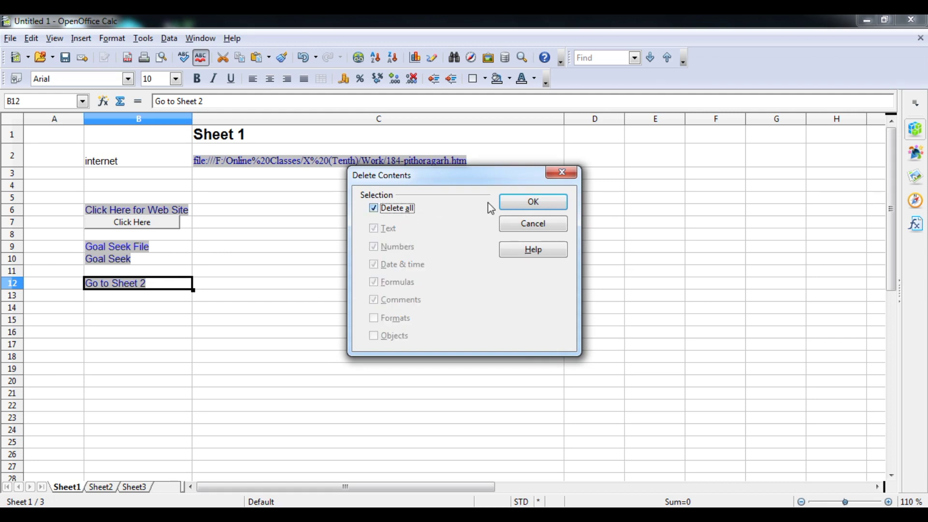
pyautogui.click(515, 203)
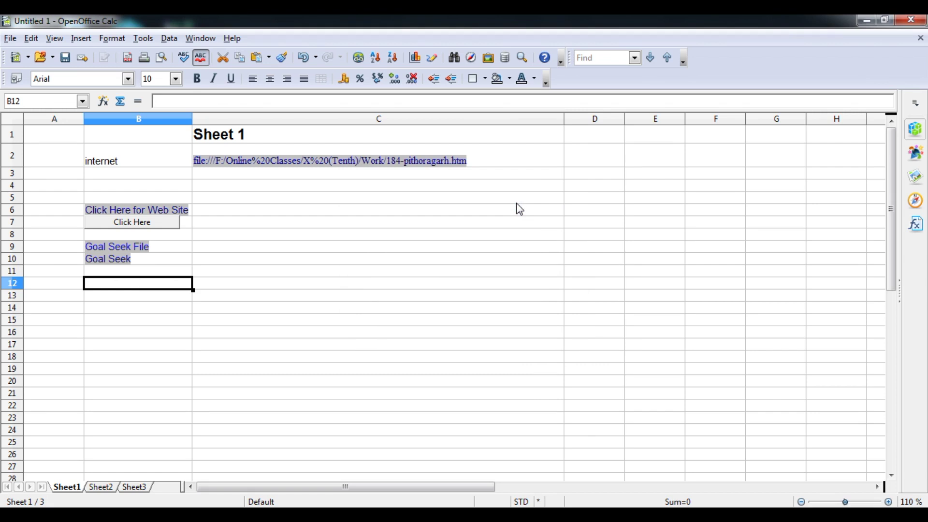
# Undo the deletion of the "Go to Sheet 2" link in cell B12 and reselect the cell
pyautogui.hotkey('ctrl', 'z')
pyautogui.click(318, 299)
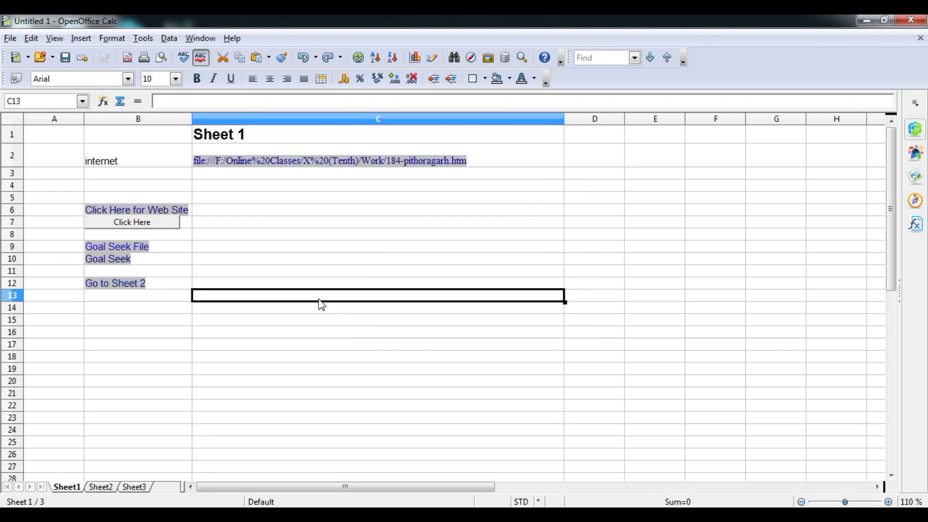
pyautogui.click(173, 286)
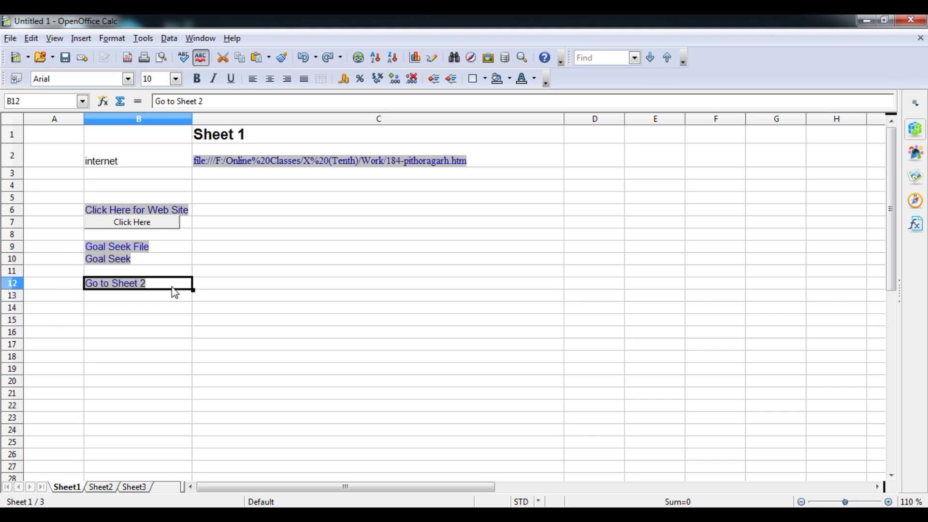
# Try to strip the hyperlink from cell B12 while keeping its text, and restore the link
pyautogui.hotkey('ctrl', 'z')
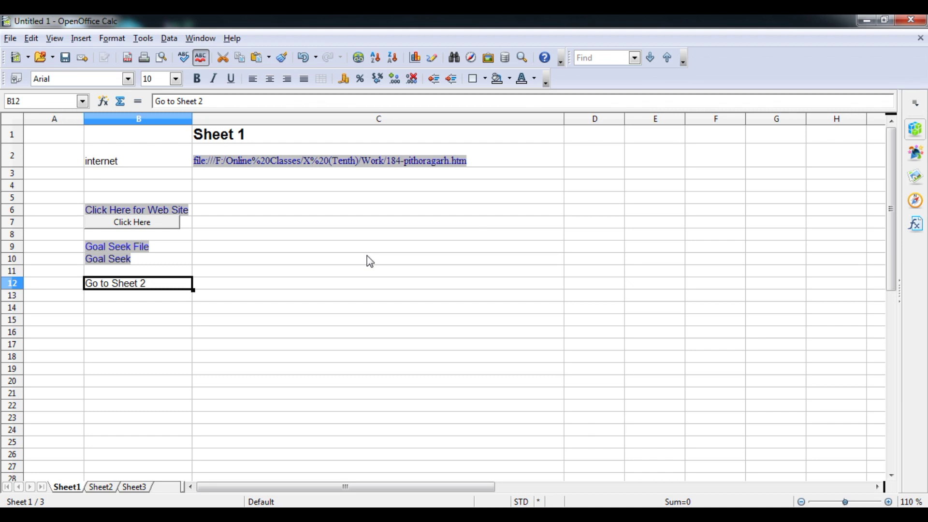
pyautogui.hotkey('ctrl', 'y')
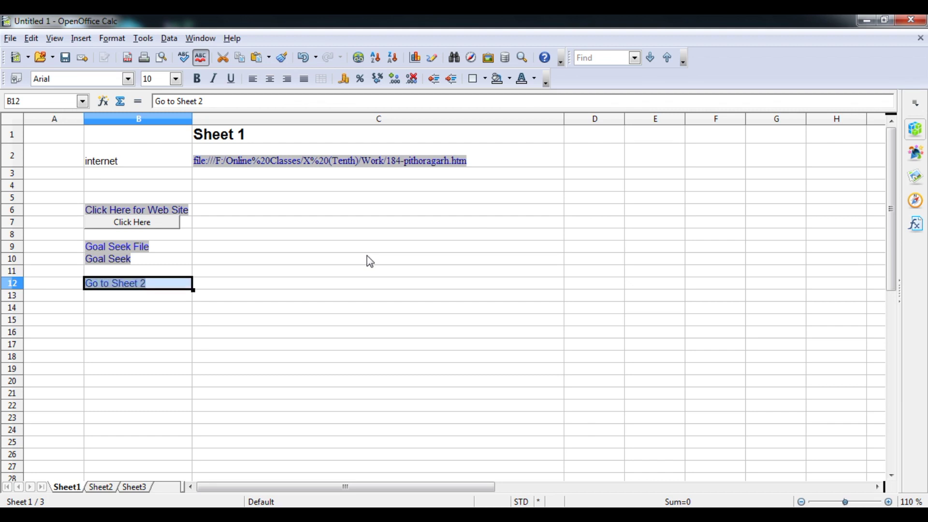
pyautogui.rightClick(195, 287)
pyautogui.click(206, 292)
# Switch to the 402-INFO_TECH_X (2).pdf syllabus in Adobe Reader, review its "Link data and spreadsheets" unit, and minimize it
pyautogui.moveTo(355, 514)
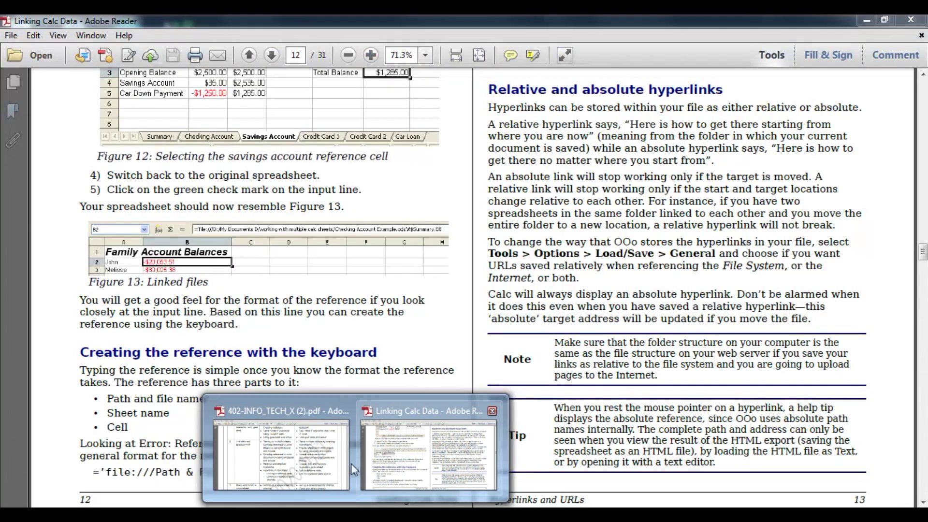
pyautogui.click(300, 461)
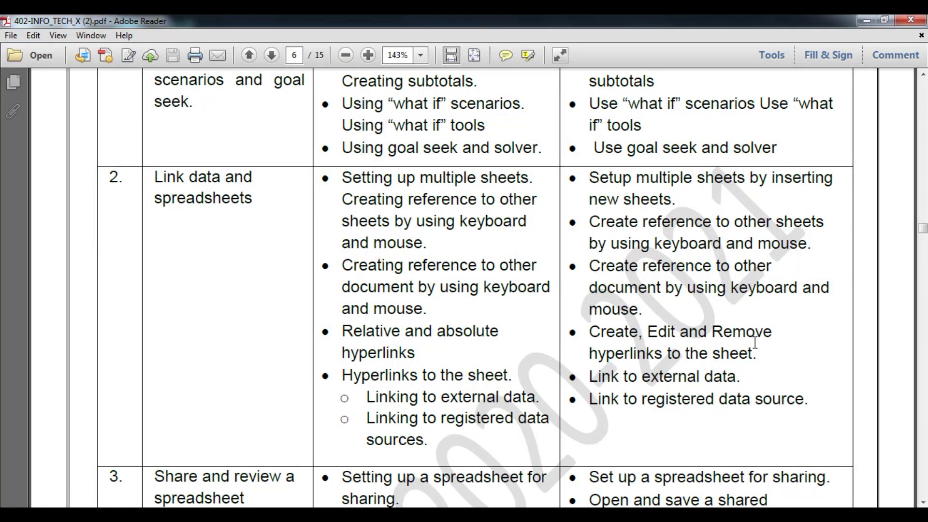
pyautogui.click(862, 15)
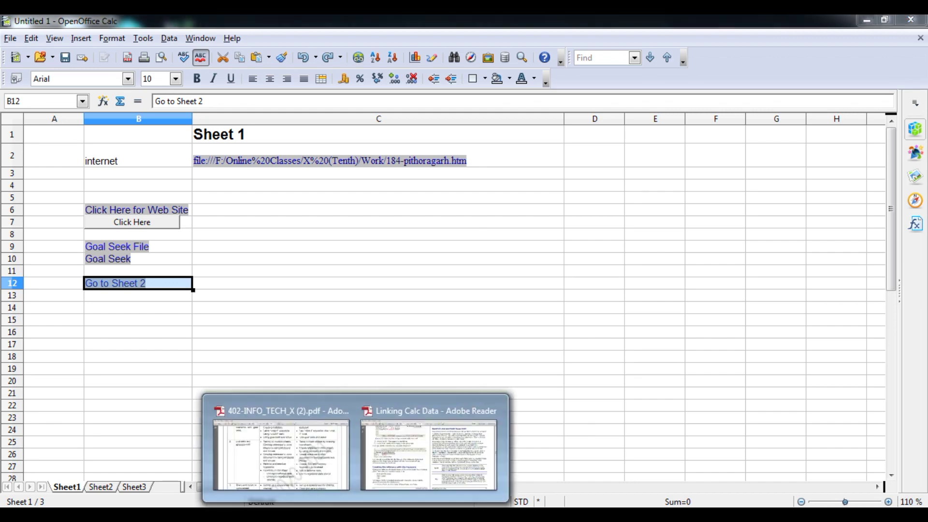
# Switch to the Linking Calc Data PDF and look through its sections on creating, editing and removing hyperlinks and linking to external data
pyautogui.click(419, 450)
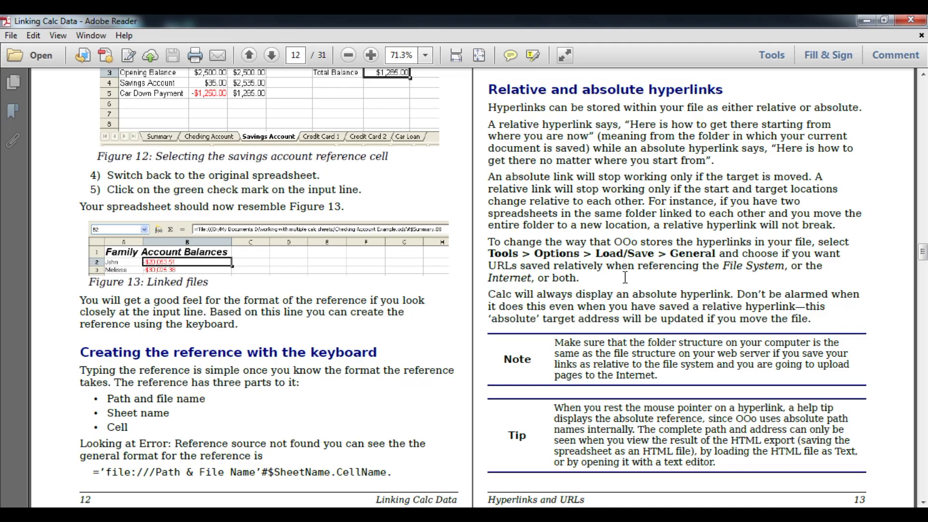
pyautogui.scroll(-20, 625, 277)
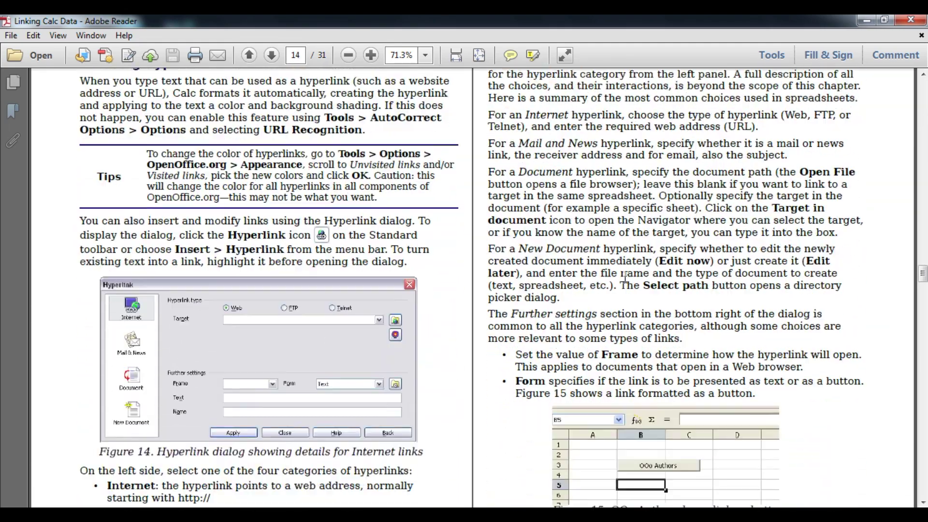
pyautogui.scroll(-15, 624, 277)
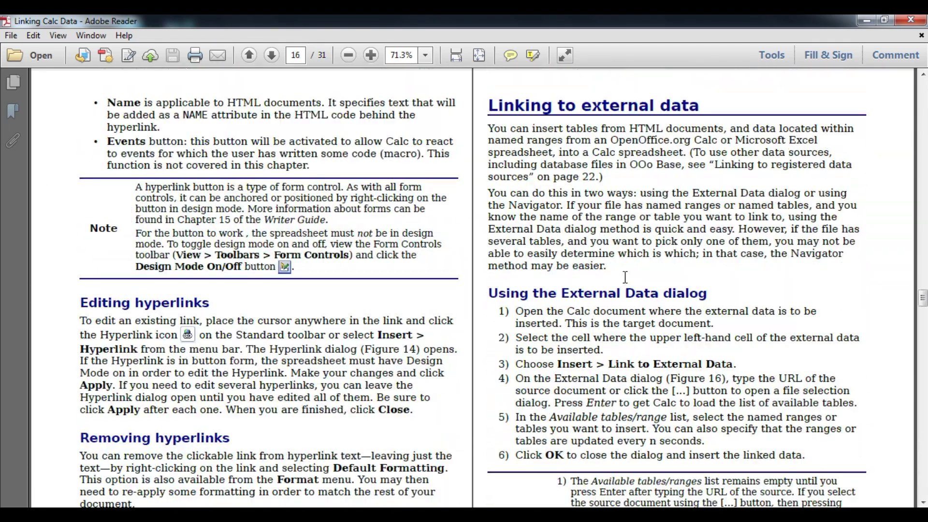
pyautogui.scroll(12, 625, 277)
pyautogui.scroll(10, 625, 277)
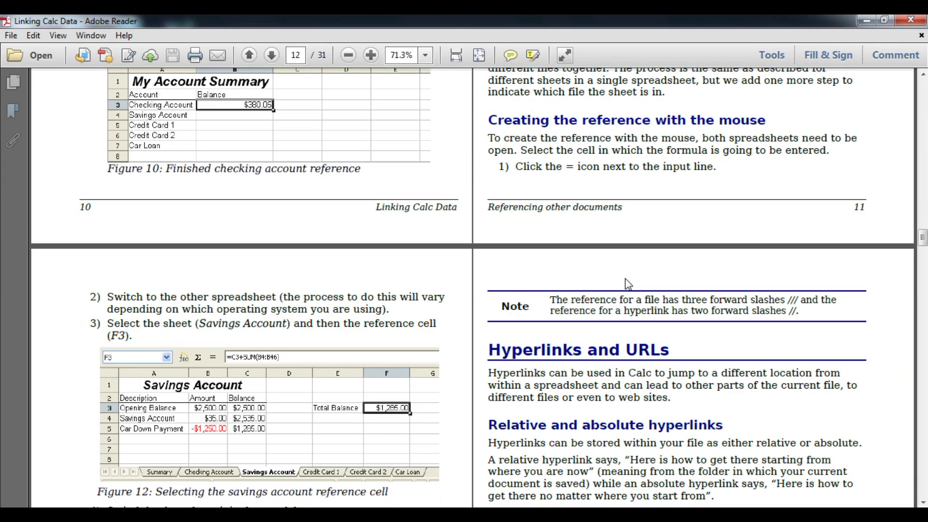